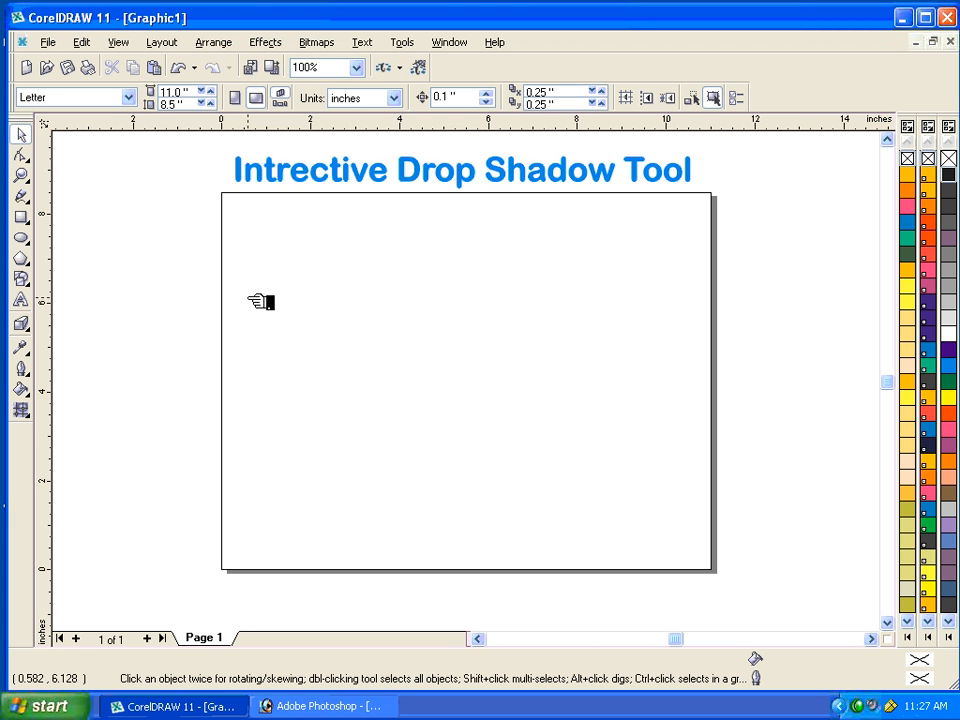
# Draw an ellipse about 1.58 by 1.73 inches and, beside it, a rectangle about 1.96 by 1.58 inches near the page's upper edge
pyautogui.click(19, 238)
pyautogui.moveTo(270, 220); pyautogui.dragTo(340, 295)
pyautogui.click(28, 219)
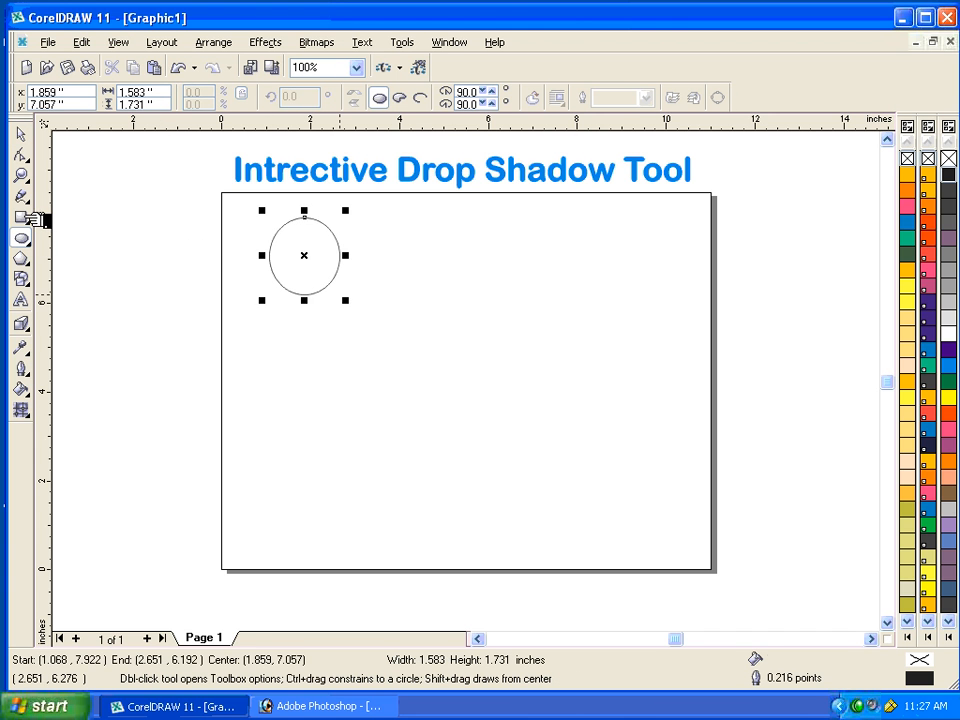
pyautogui.moveTo(455, 219); pyautogui.dragTo(542, 289)
# Fill the rectangle with Cyan and move it about half an inch closer to the ellipse
pyautogui.click(19, 133)
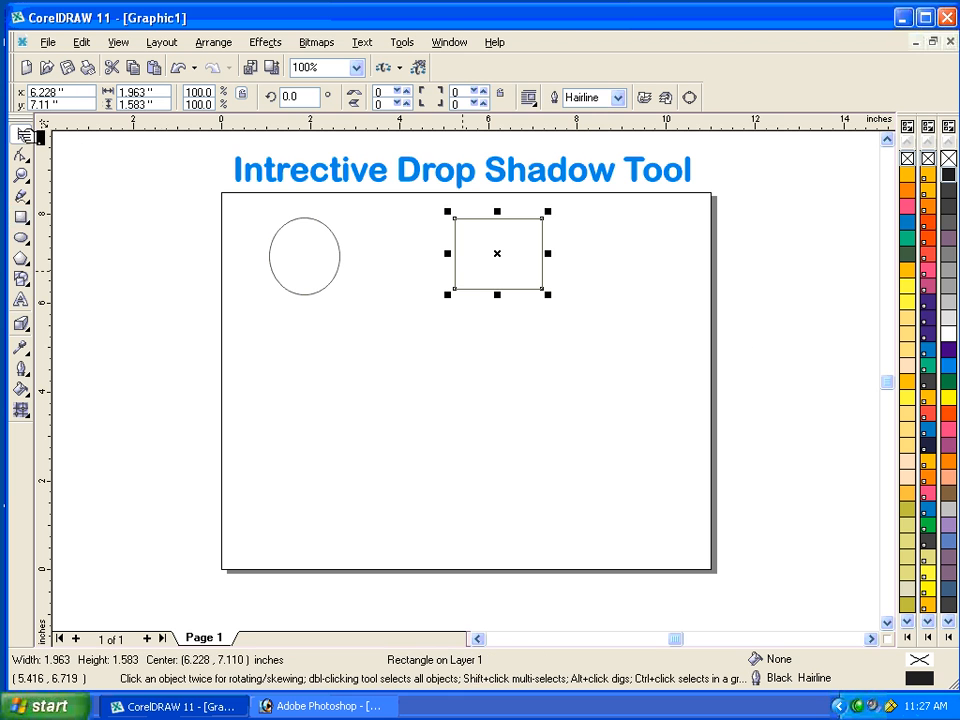
pyautogui.click(947, 364)
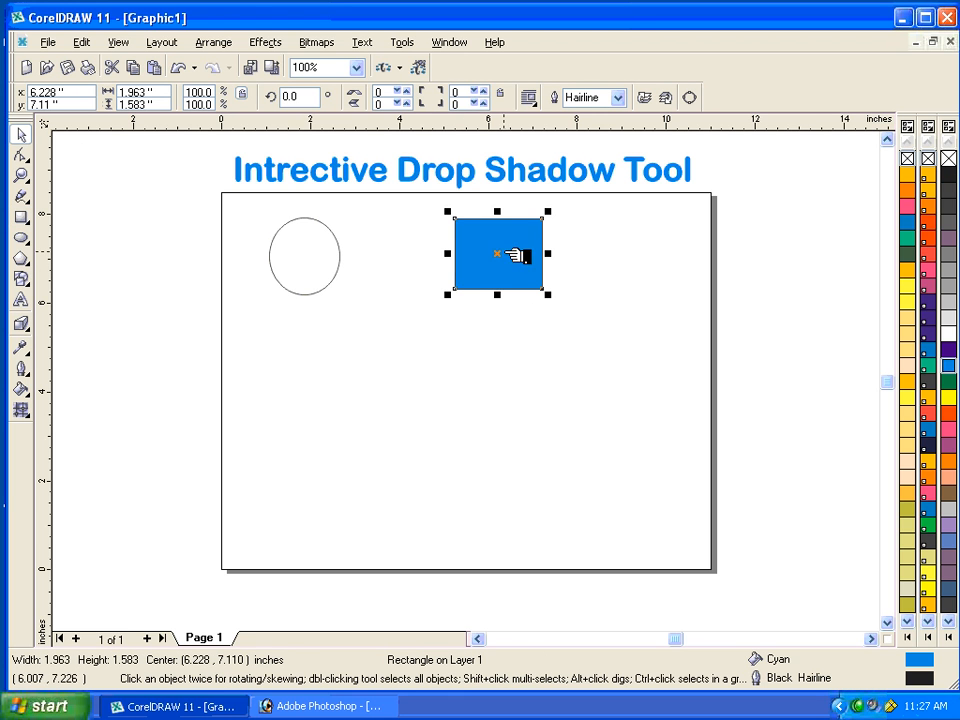
pyautogui.moveTo(508, 256); pyautogui.dragTo(484, 256)
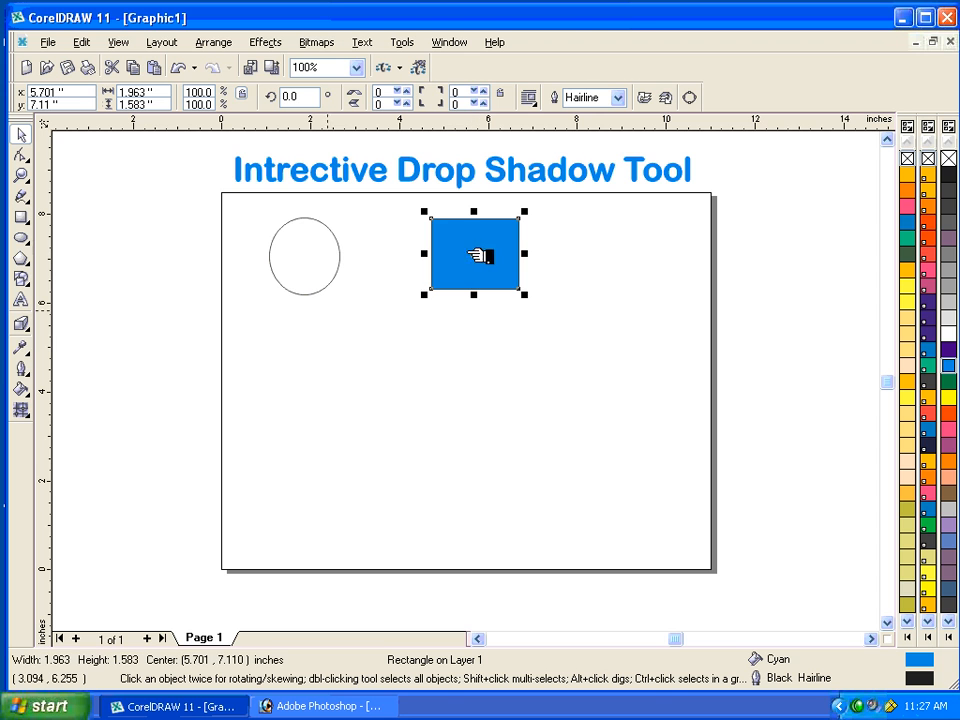
# Apply an interactive drop shadow to the blue rectangle, ending at its right edge
pyautogui.click(40, 330)
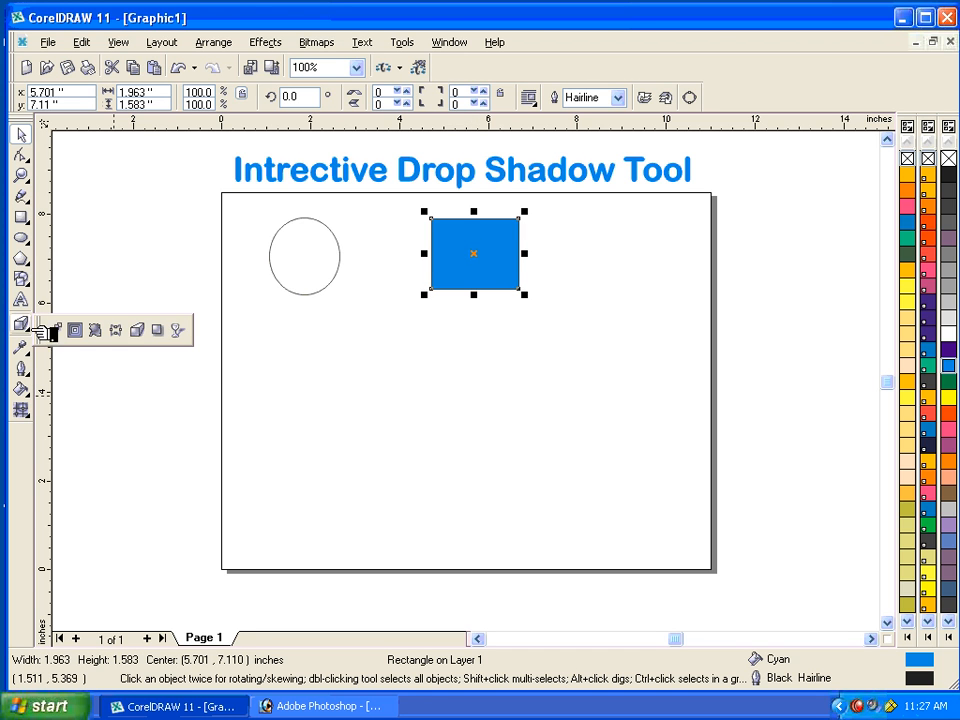
pyautogui.click(172, 335)
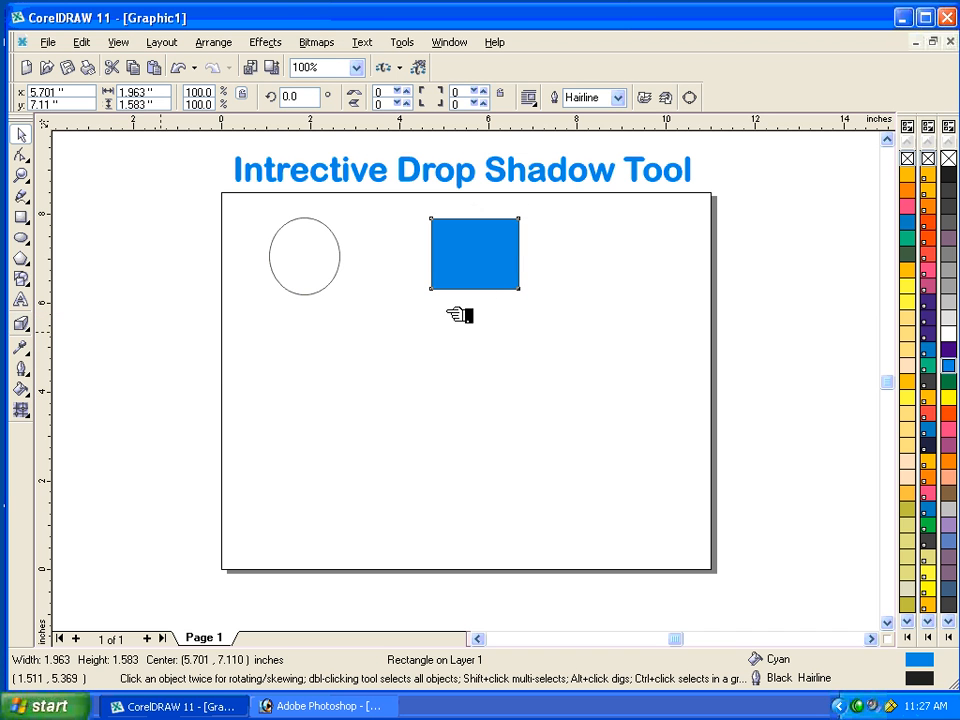
pyautogui.moveTo(498, 273); pyautogui.dragTo(519, 253)
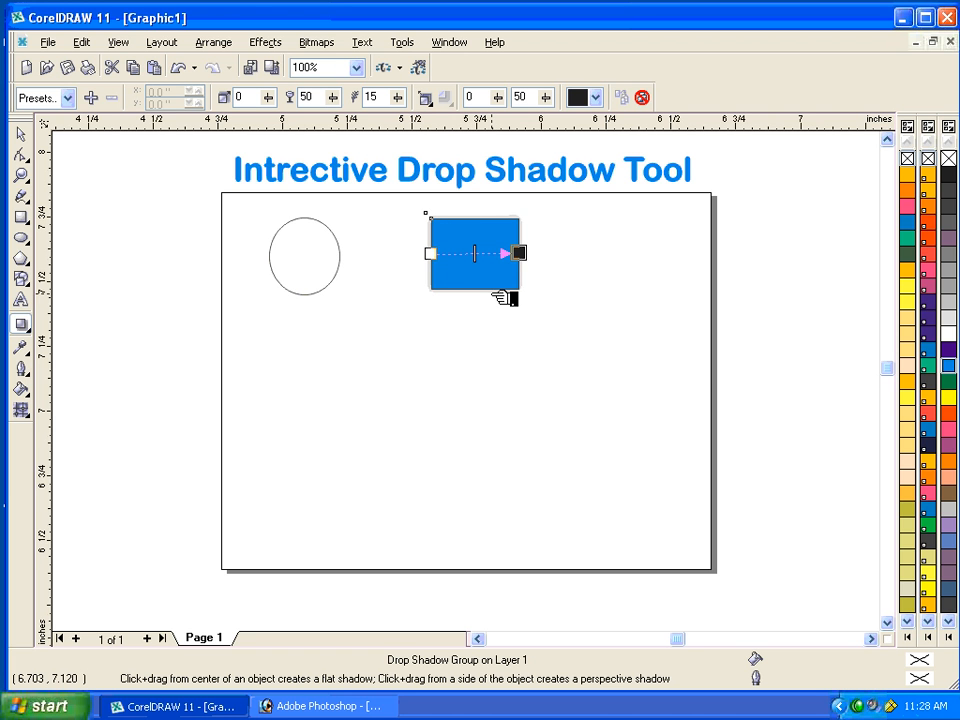
# Set the rectangle's drop shadow feathering to 10 and try different opacities, ending at 50
pyautogui.hotkey('shift', 'F2')
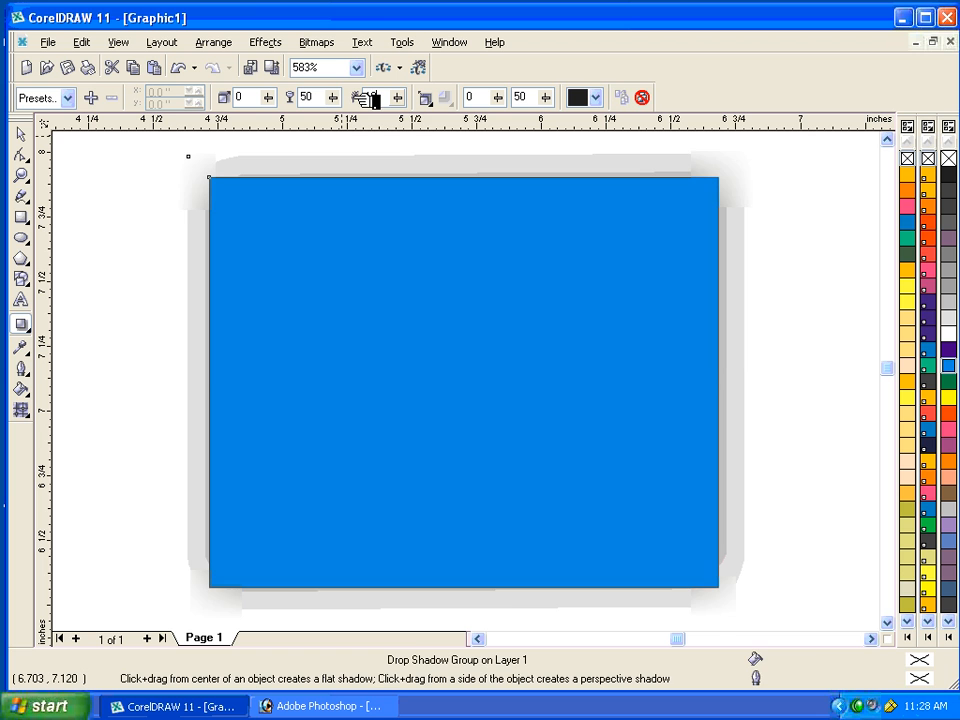
pyautogui.click(364, 97)
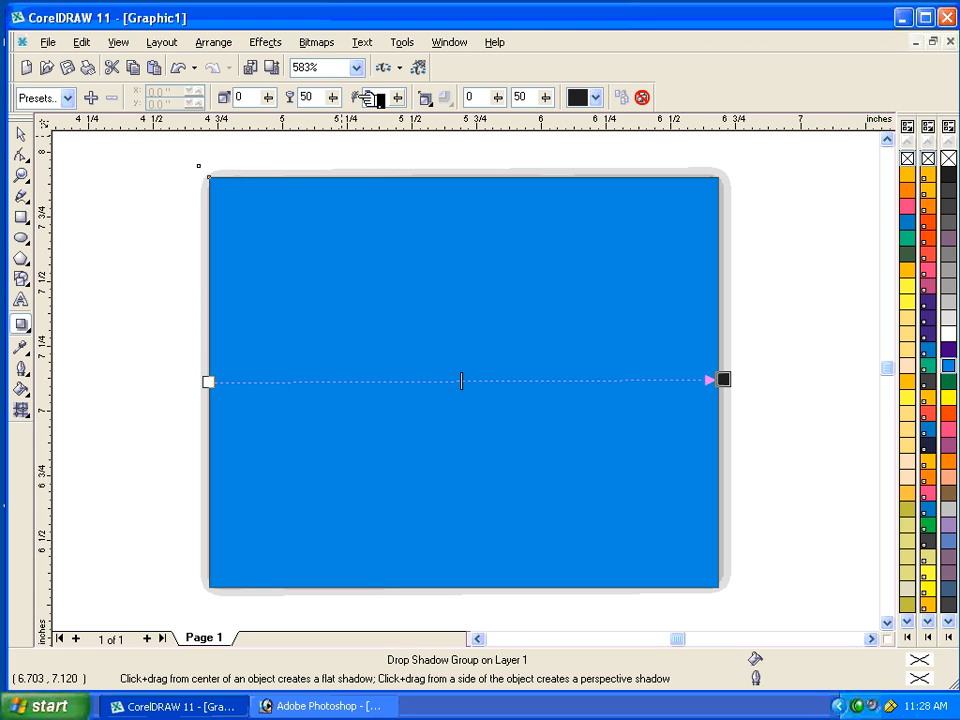
pyautogui.press('Return')
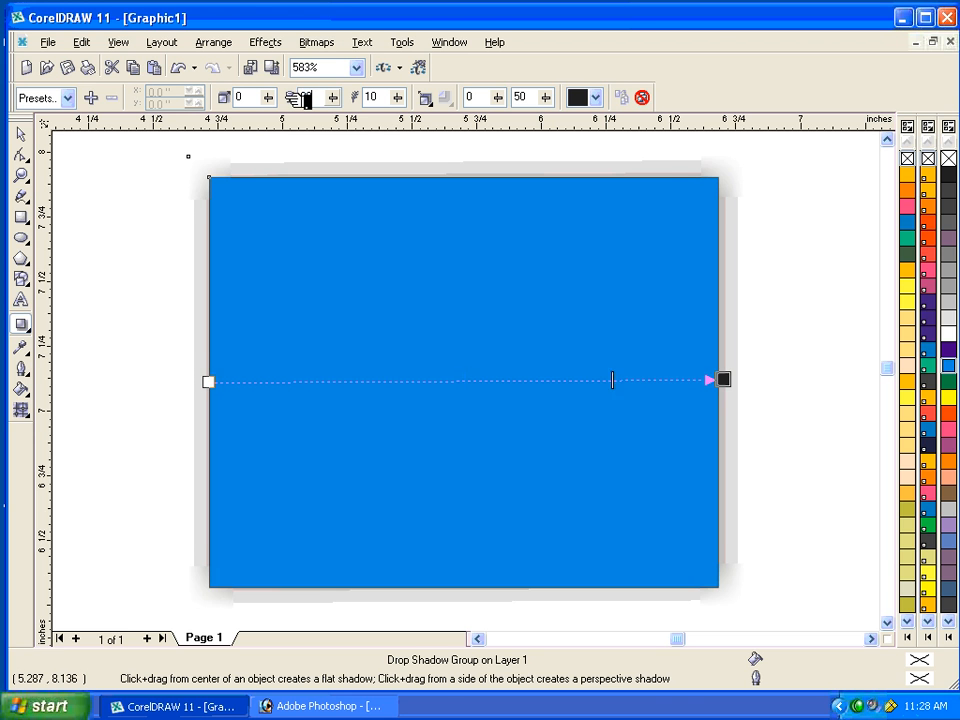
pyautogui.press('Return')
pyautogui.moveTo(319, 97); pyautogui.dragTo(282, 98)
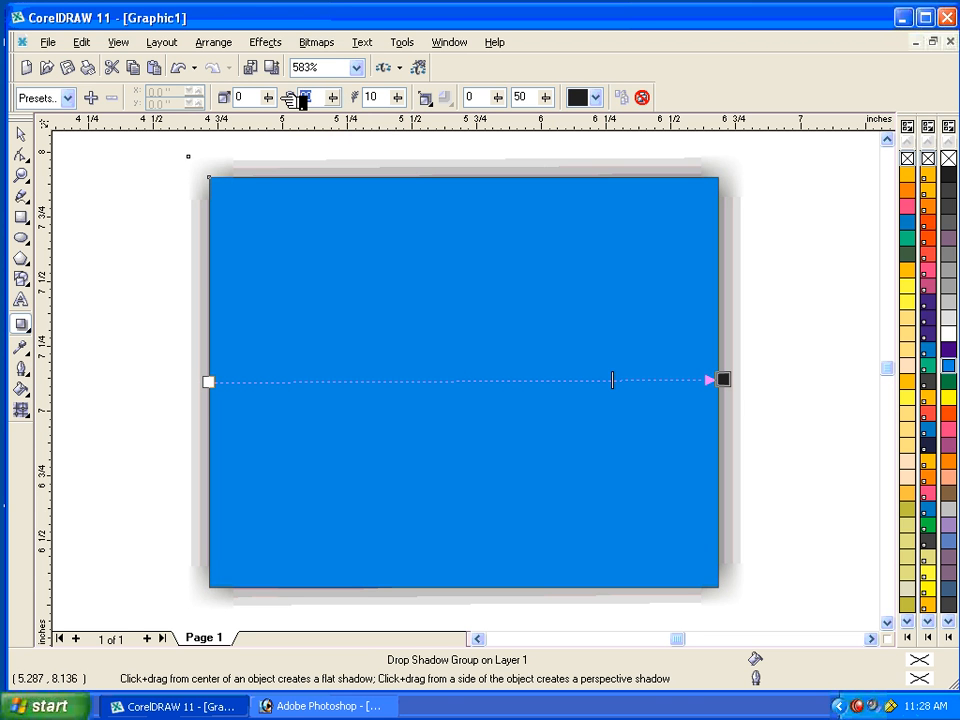
pyautogui.press('Return')
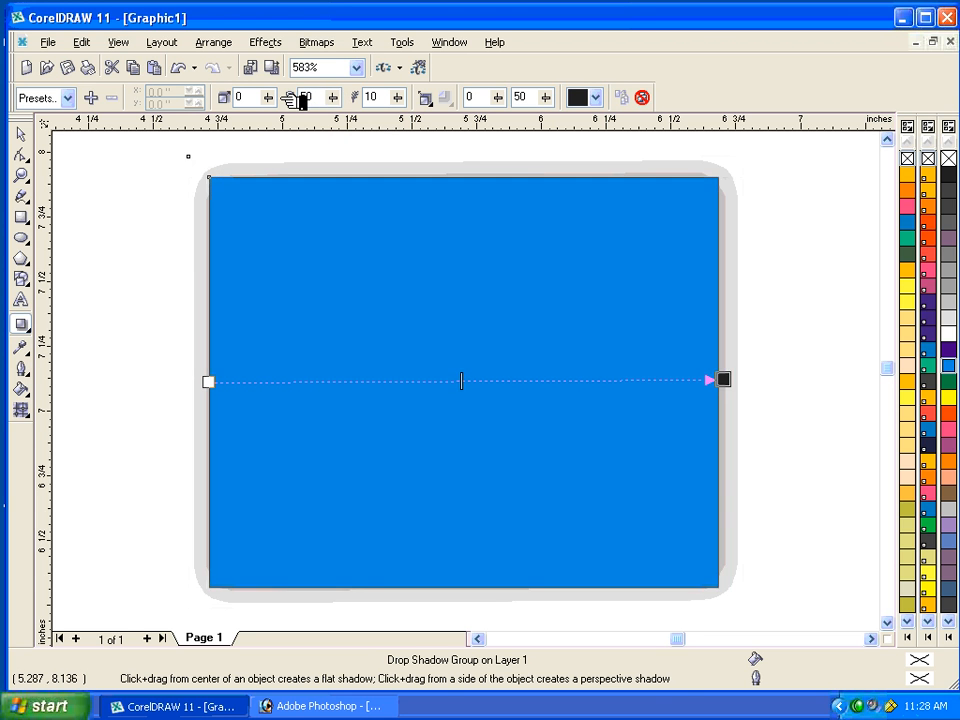
# Try the Middle and Average feathering directions, settle on Outside, and set the shadow feathering to 5
pyautogui.click(430, 100)
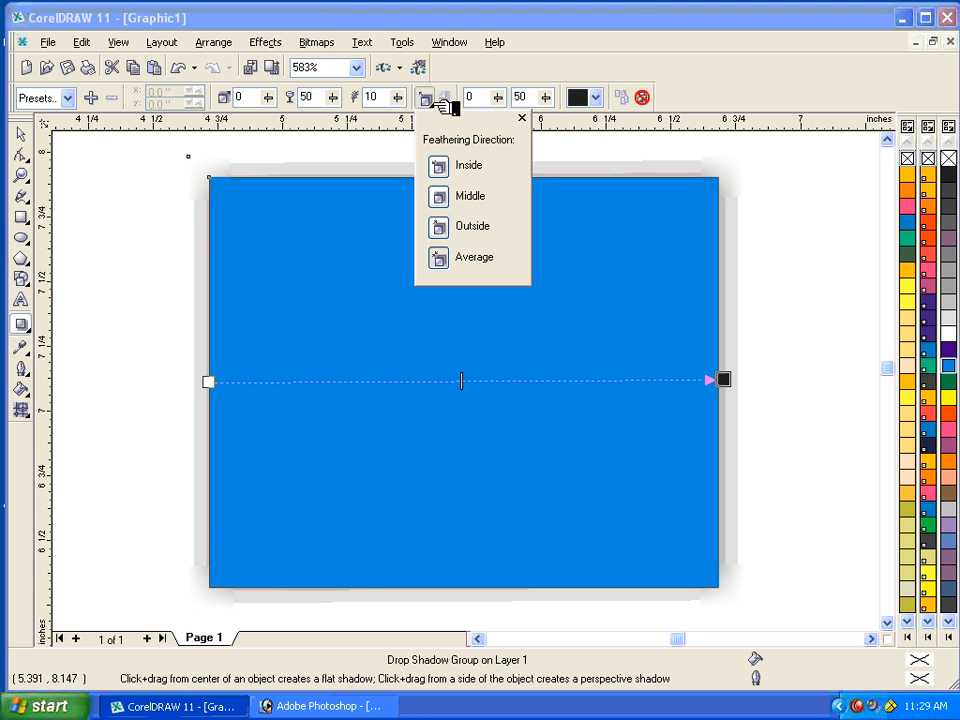
pyautogui.click(440, 198)
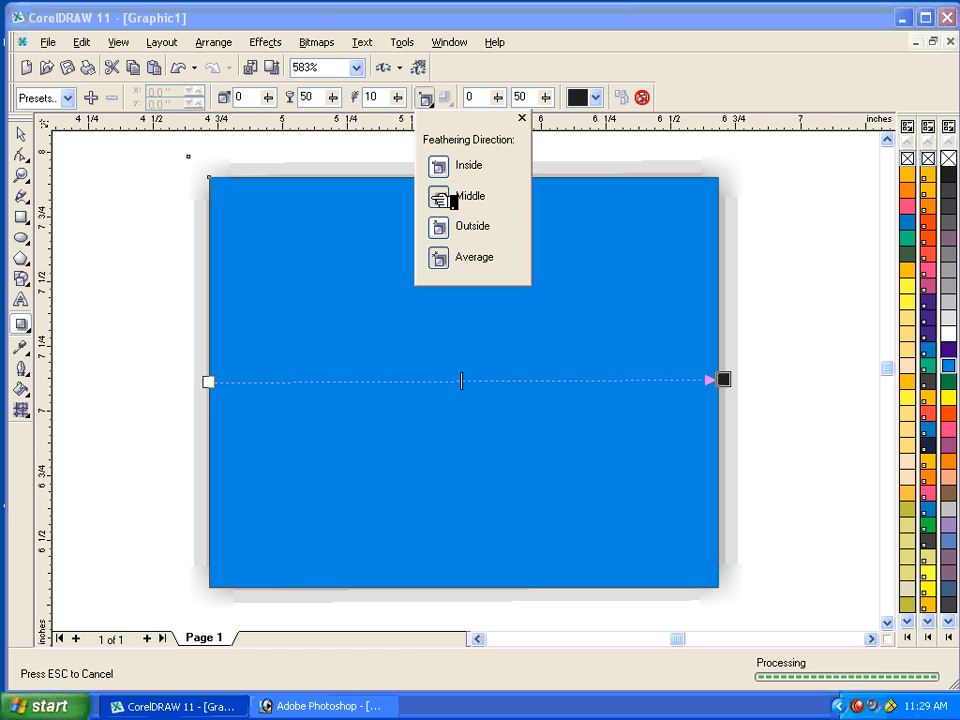
pyautogui.click(450, 228)
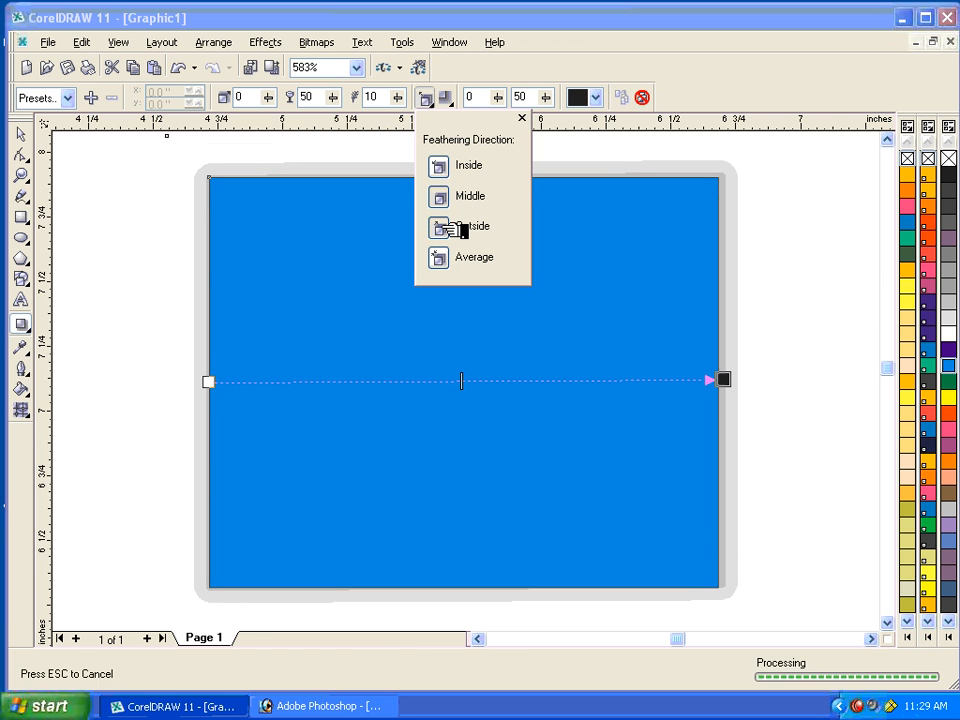
pyautogui.click(460, 259)
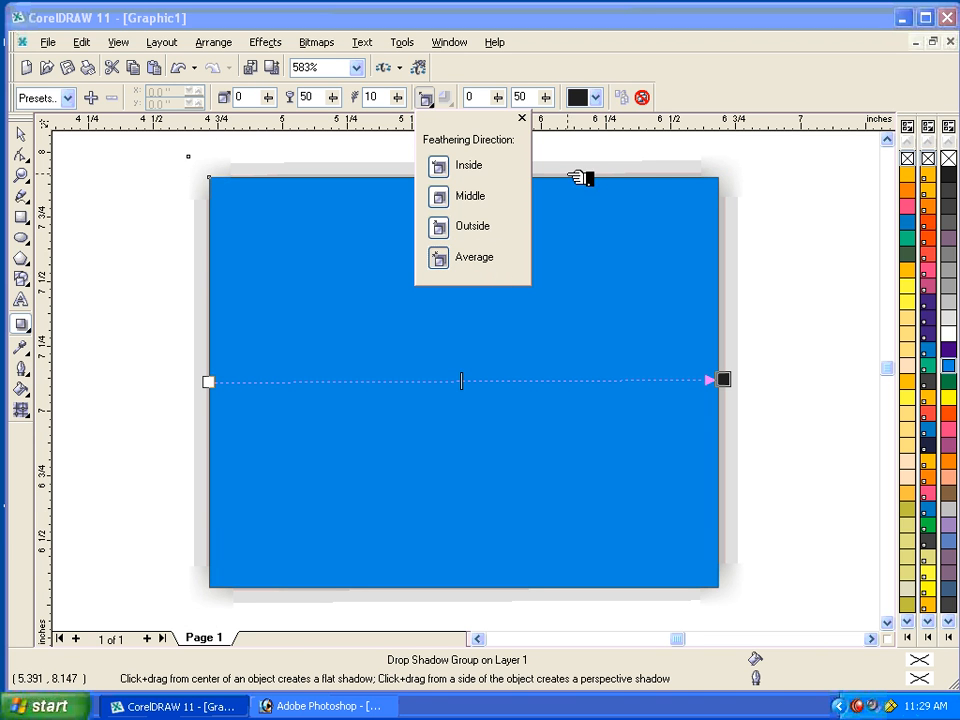
pyautogui.click(446, 230)
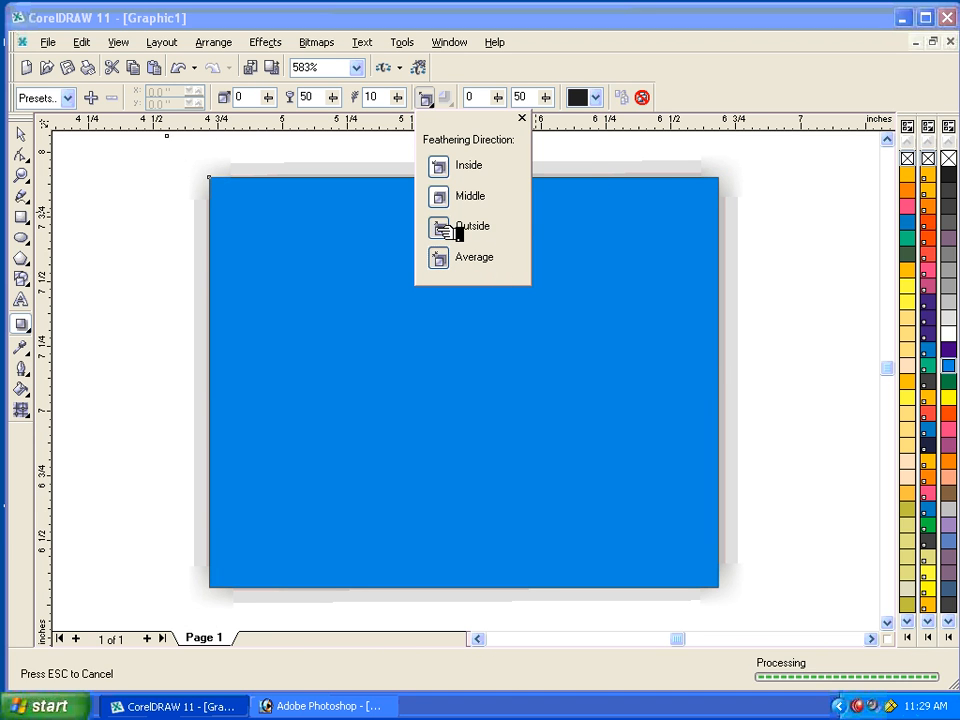
pyautogui.click(386, 97)
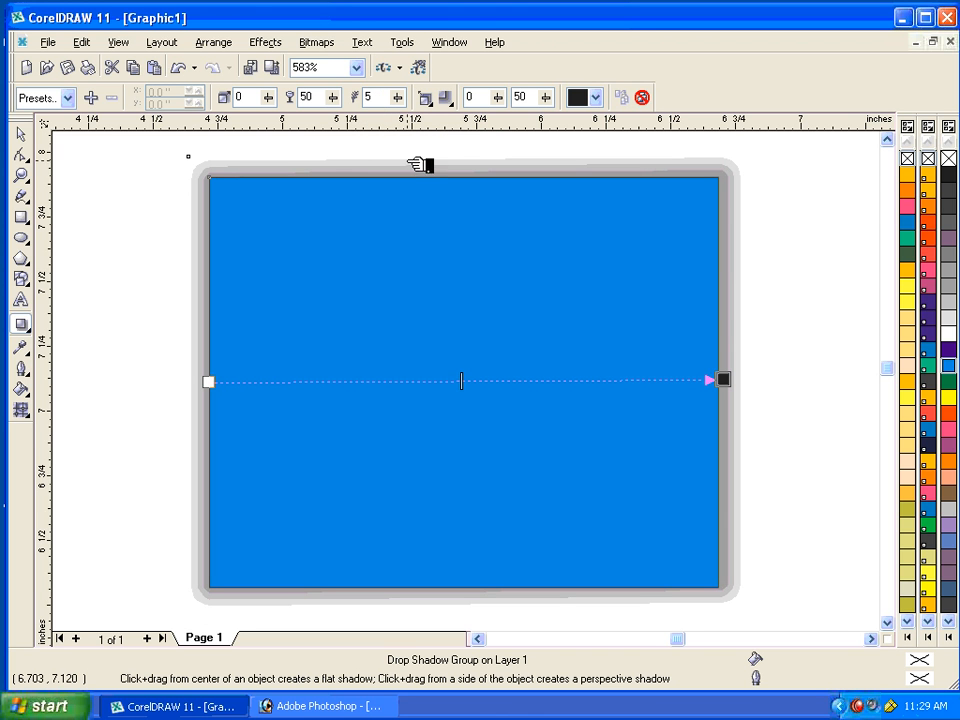
# Try red-orange as the drop shadow colour and change it to orange
pyautogui.click(597, 97)
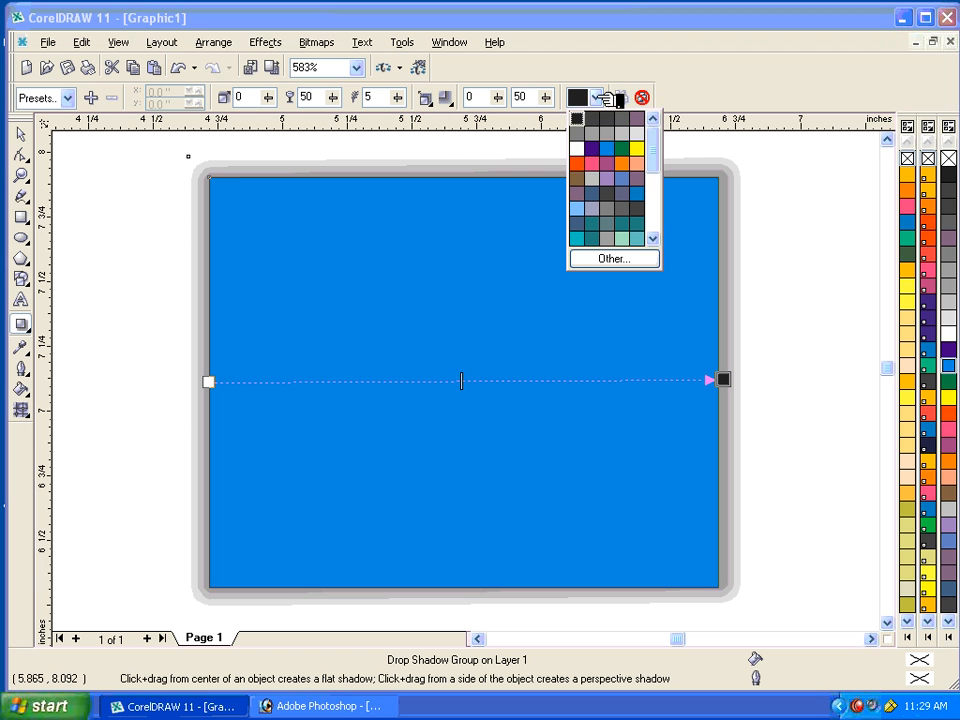
pyautogui.click(584, 166)
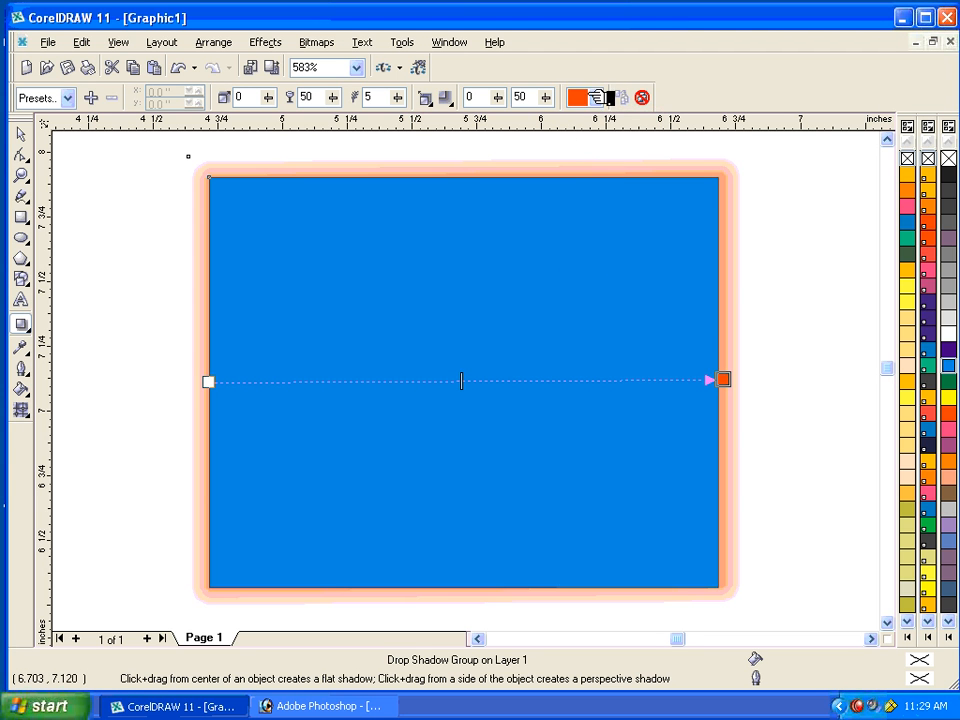
pyautogui.click(600, 97)
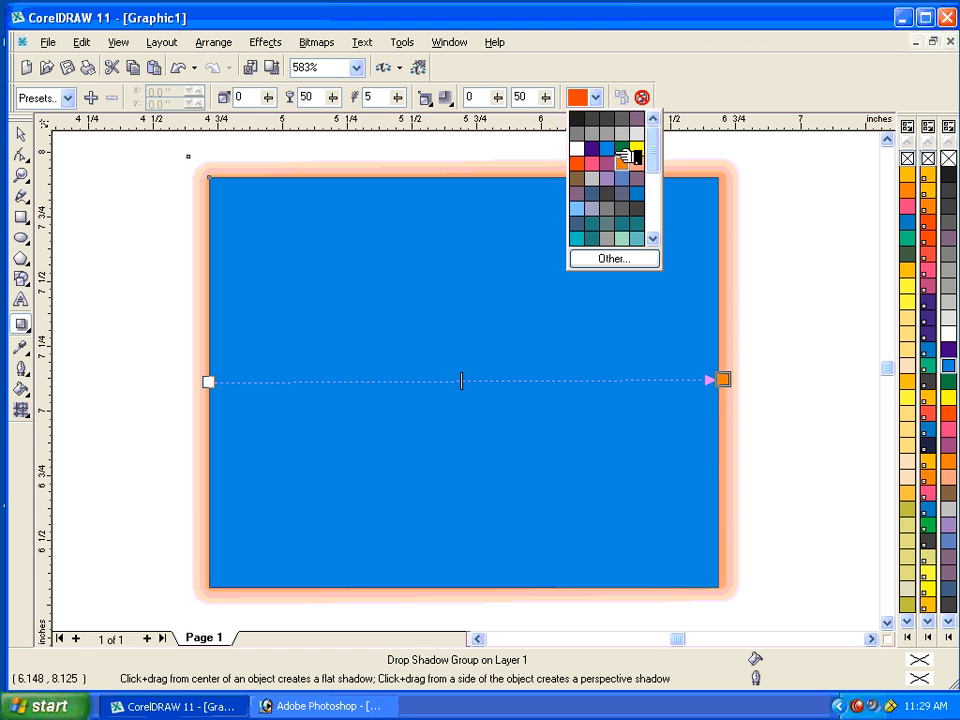
pyautogui.click(622, 160)
# Mix a custom green shadow colour in the CMYK model with C 61, M 5, Y 81, K 0
pyautogui.click(598, 97)
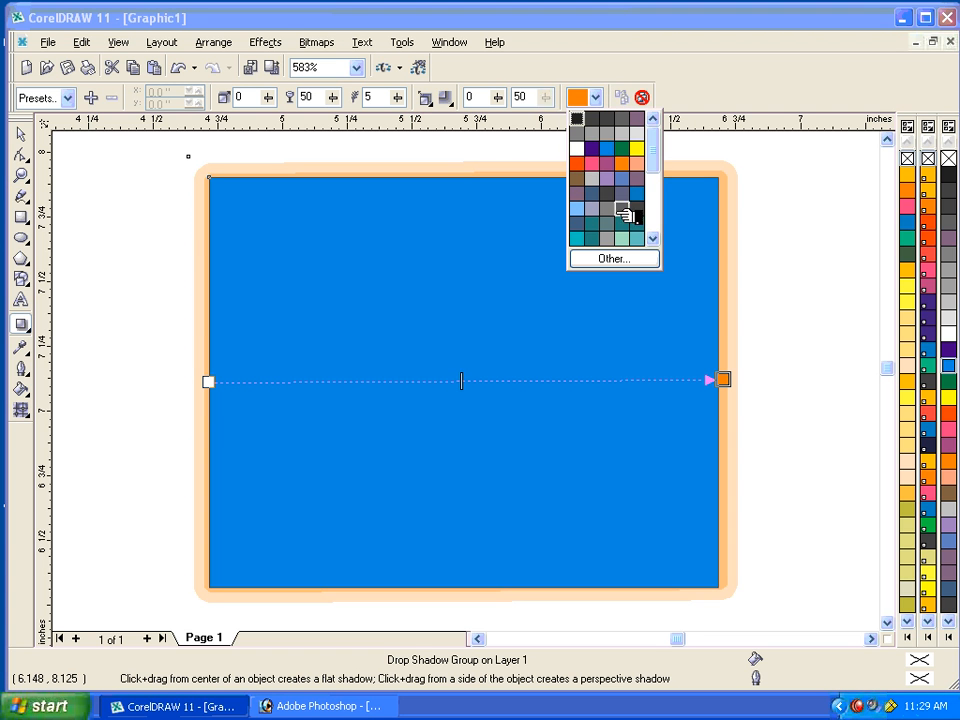
pyautogui.moveTo(662, 153); pyautogui.dragTo(669, 219)
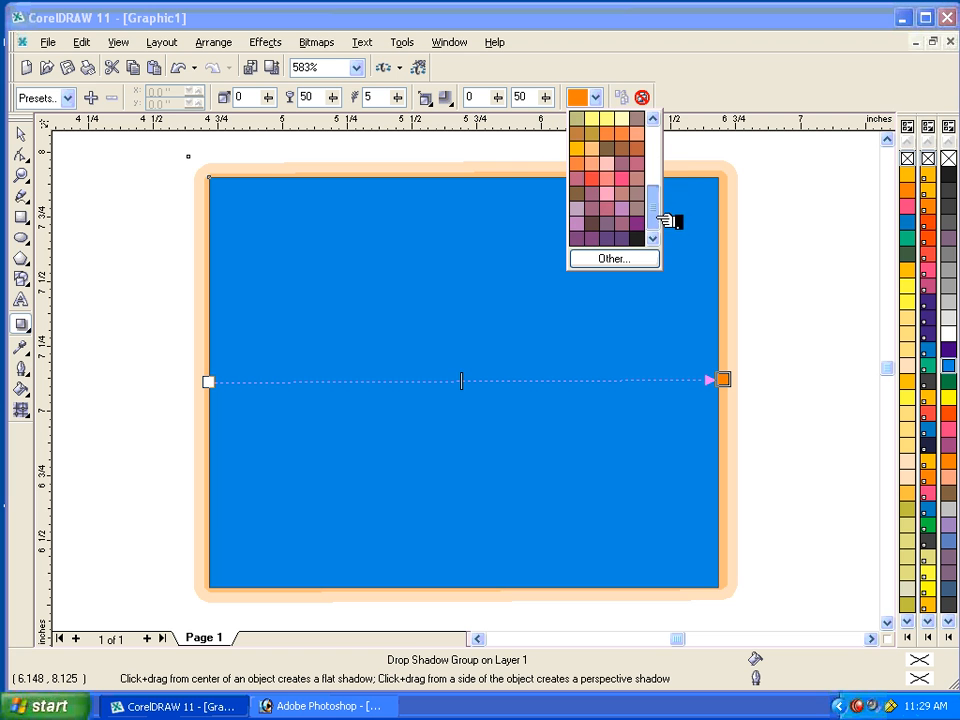
pyautogui.click(628, 259)
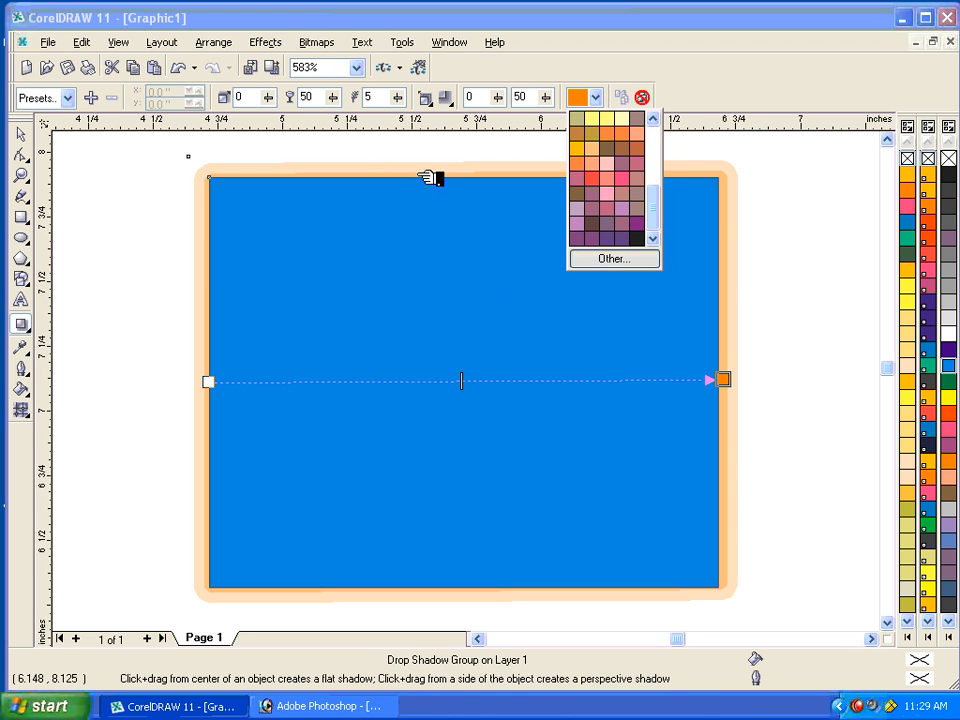
pyautogui.moveTo(452, 292)
pyautogui.mouseDown()
pyautogui.moveTo(450, 302)
pyautogui.moveTo(358, 326)
pyautogui.moveTo(343, 313)
pyautogui.moveTo(386, 351)
pyautogui.mouseUp()
pyautogui.moveTo(499, 359); pyautogui.dragTo(499, 395)
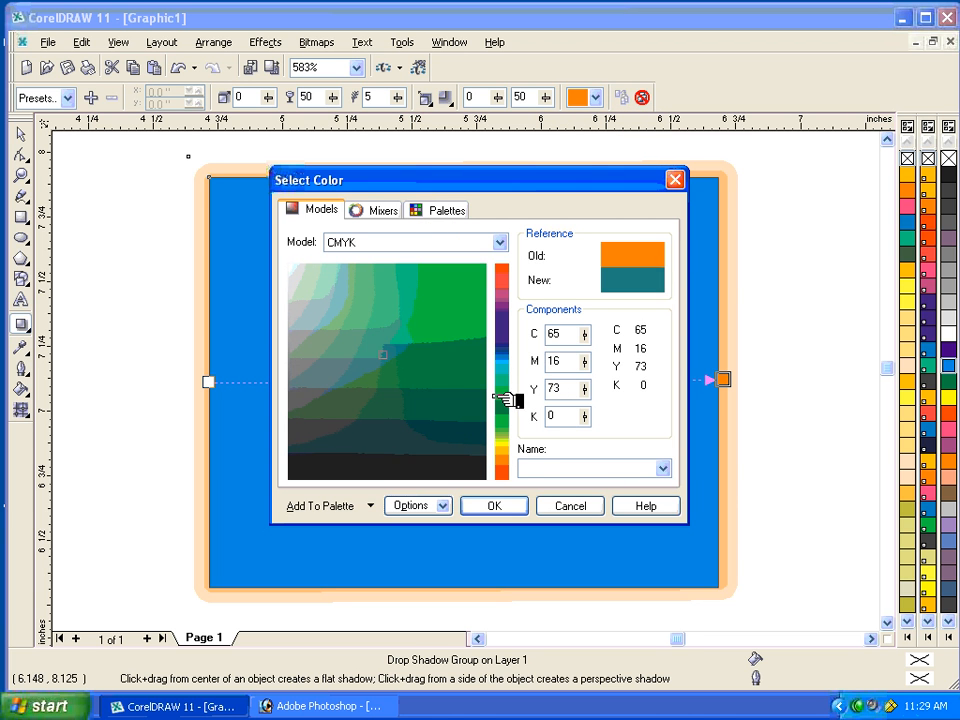
pyautogui.moveTo(430, 386); pyautogui.dragTo(403, 342)
pyautogui.click(401, 333)
# Set the shadow colour to PANTONE Blue 0821 C from the PANTONE pastel coated palette
pyautogui.click(385, 210)
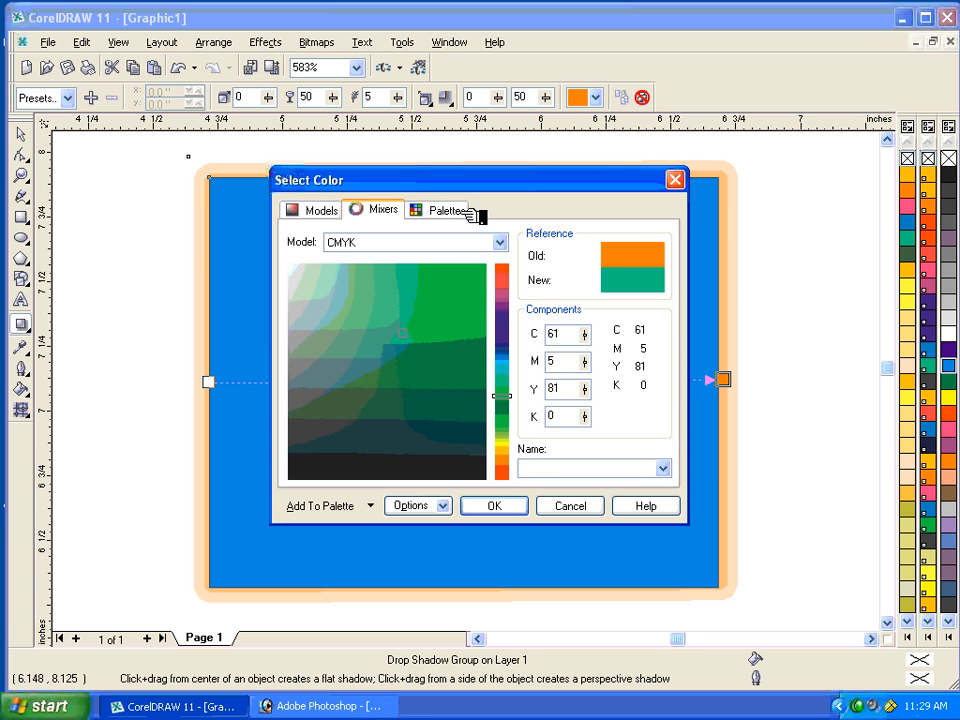
pyautogui.click(468, 213)
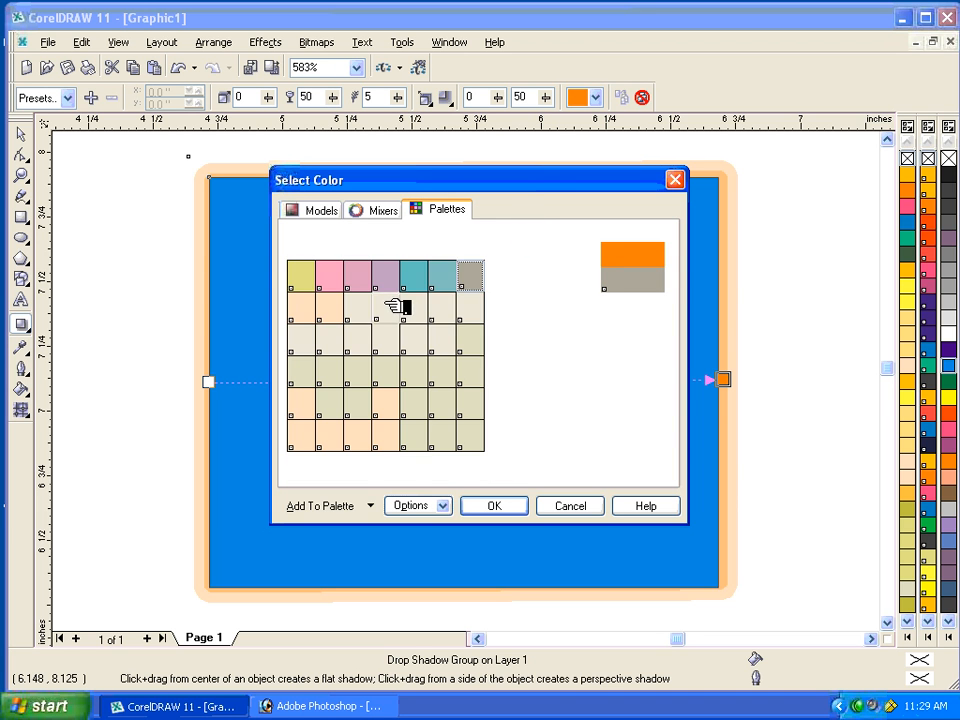
pyautogui.click(440, 280)
pyautogui.click(412, 276)
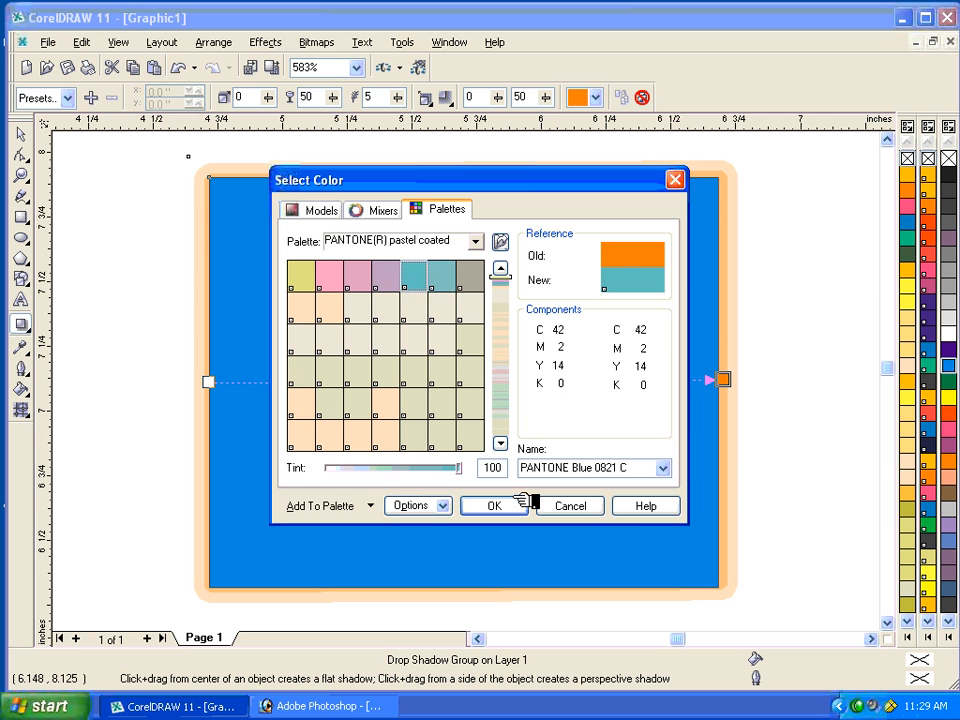
pyautogui.click(515, 505)
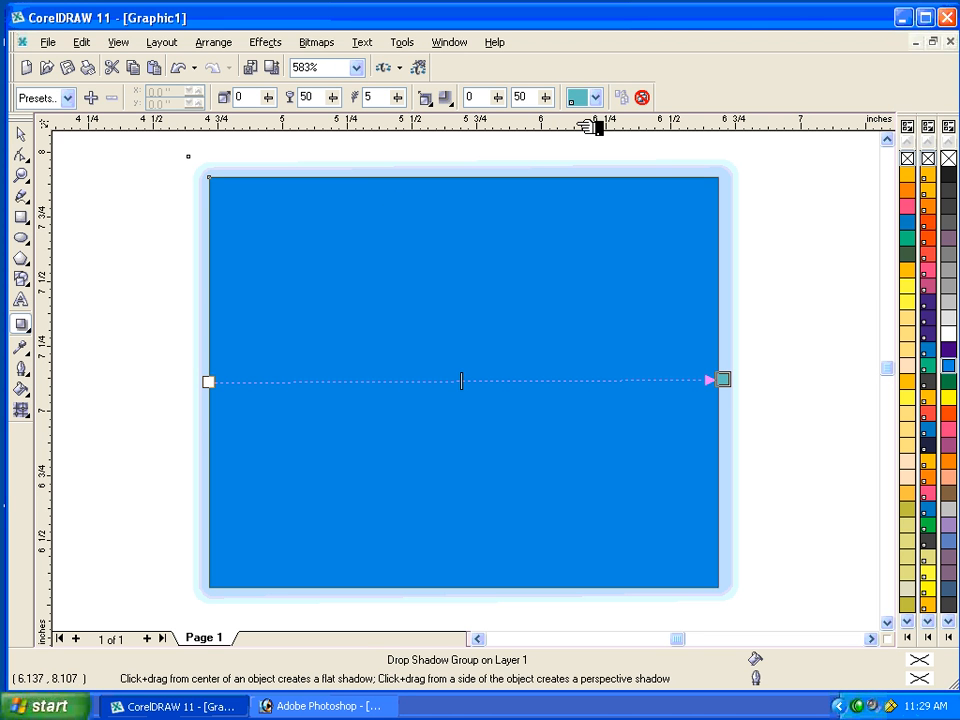
# Apply the Pers Top Right shadow preset to the blue rectangle
pyautogui.click(70, 98)
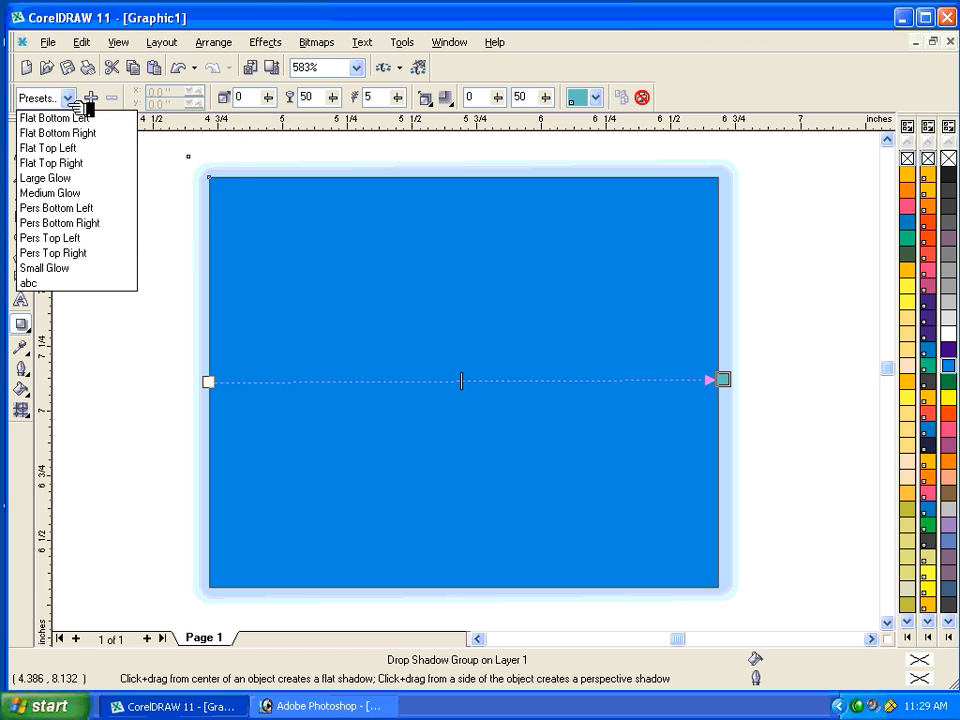
pyautogui.click(55, 253)
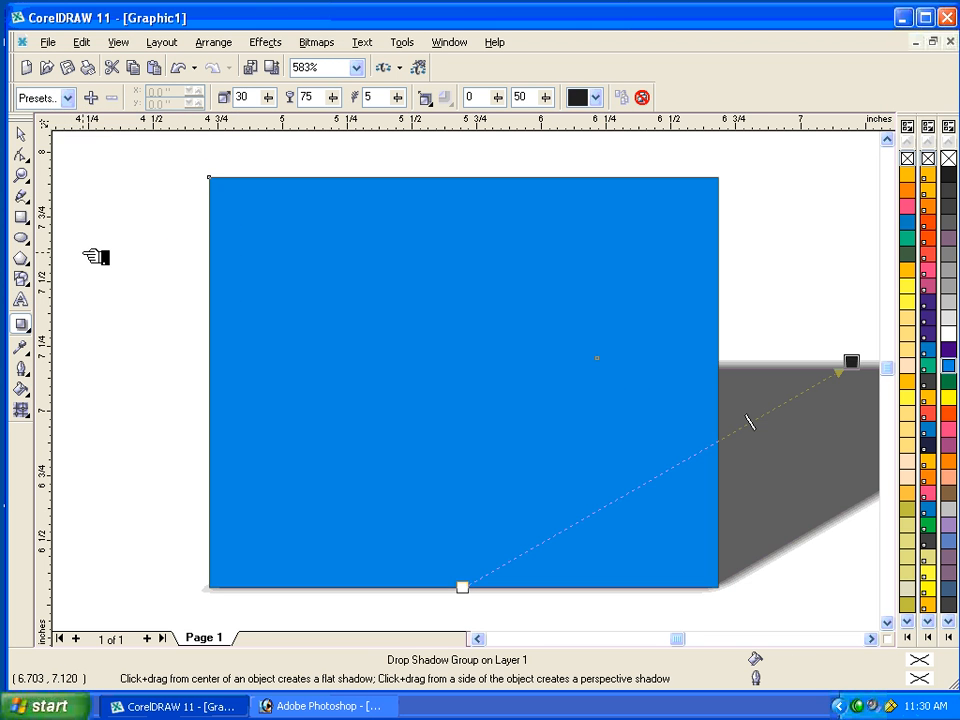
pyautogui.press('F4')
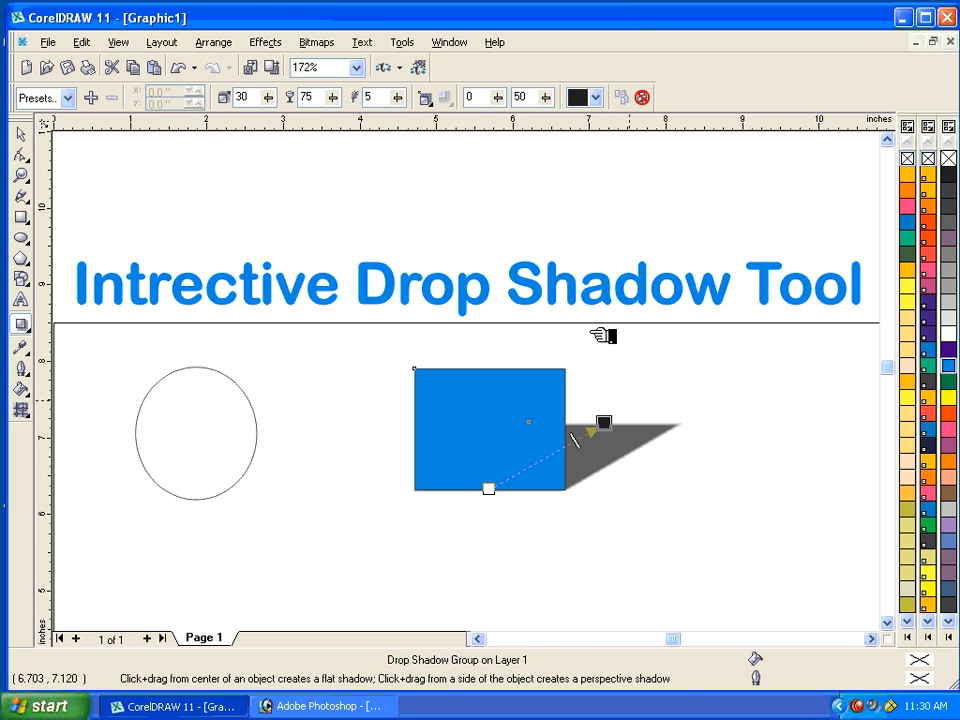
# Try pink as the perspective shadow's colour and change it to light peach
pyautogui.click(595, 97)
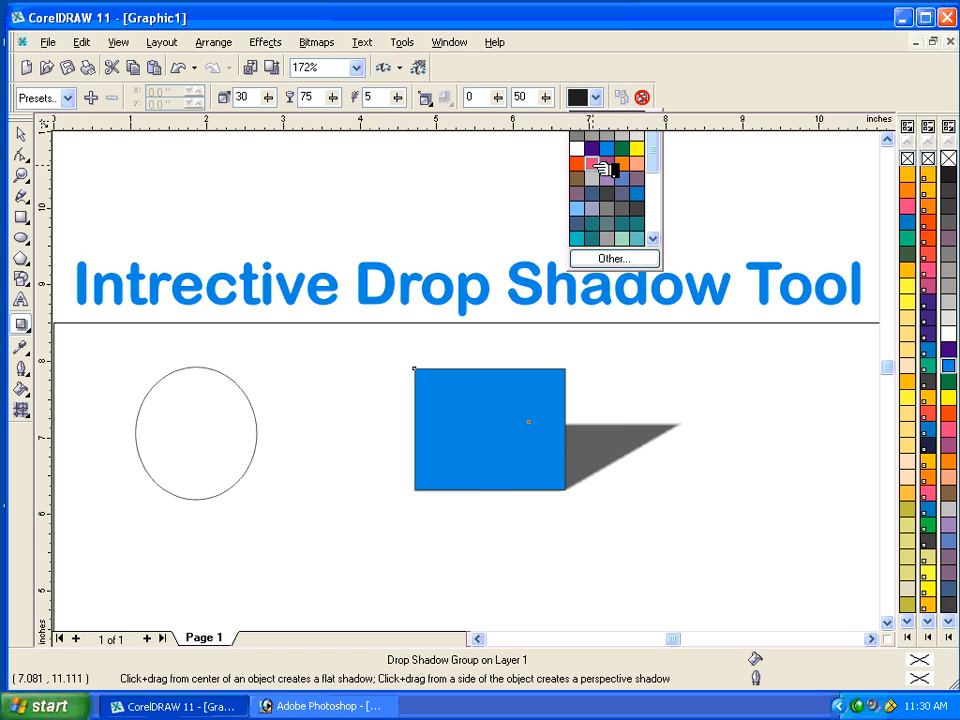
pyautogui.click(594, 163)
pyautogui.click(597, 97)
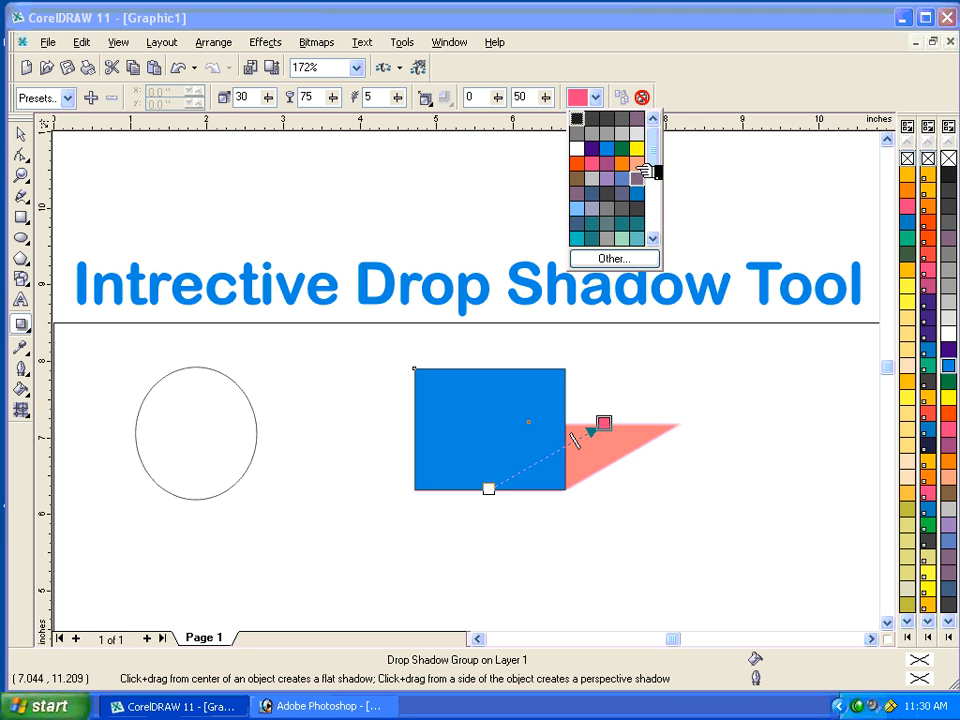
pyautogui.click(638, 164)
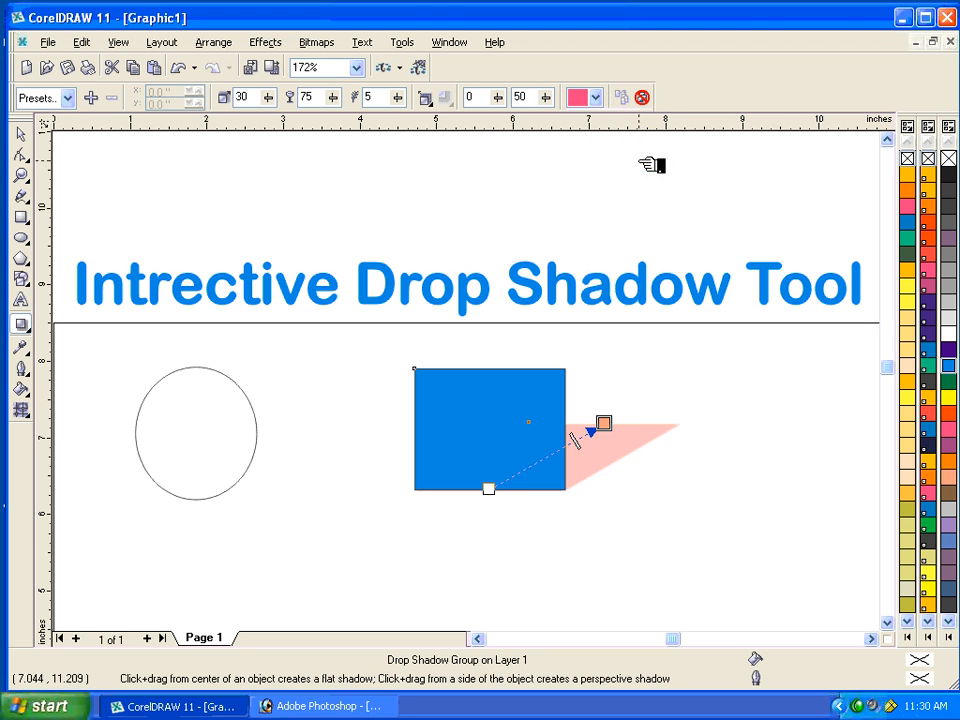
# Swing the blue rectangle's perspective shadow over to its left side and remove the rectangle's outline
pyautogui.moveTo(600, 424); pyautogui.dragTo(377, 426)
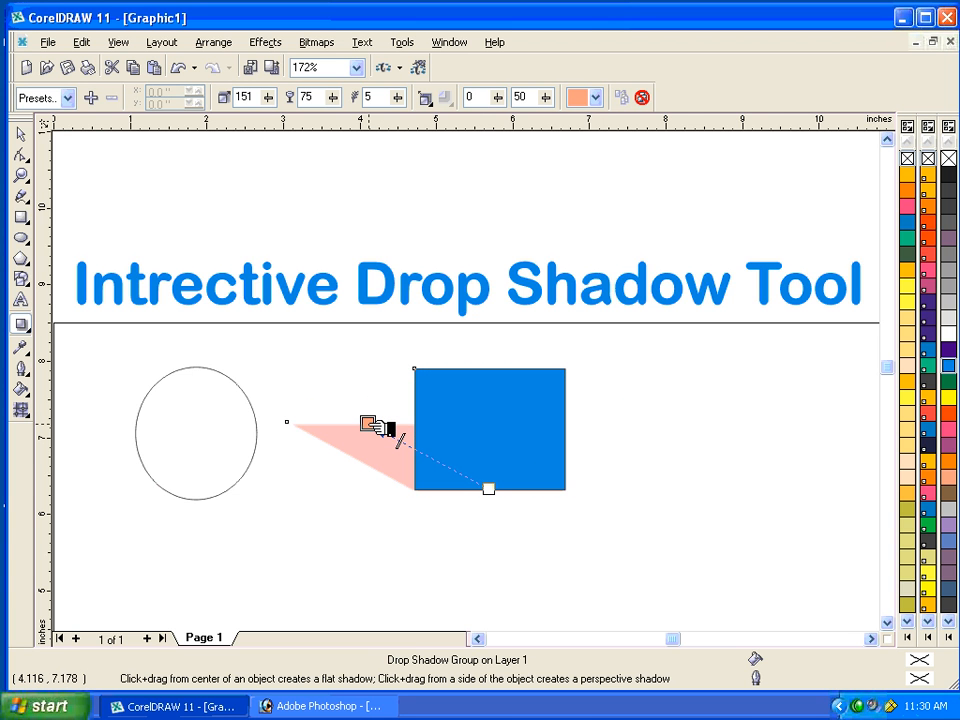
pyautogui.click(21, 133)
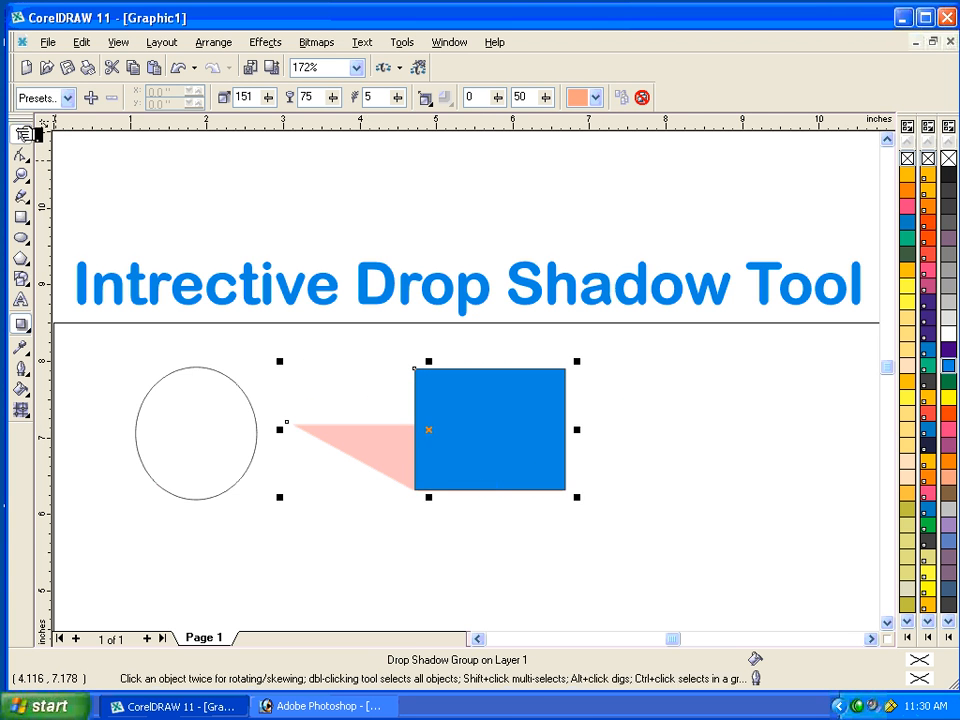
pyautogui.click(482, 396)
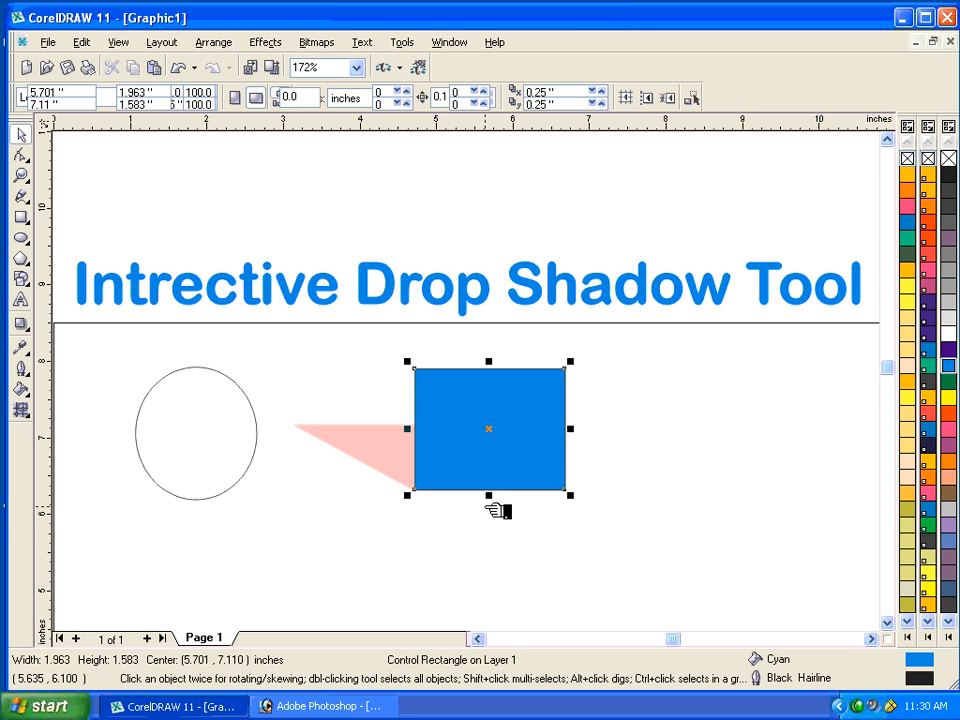
pyautogui.click(36, 376)
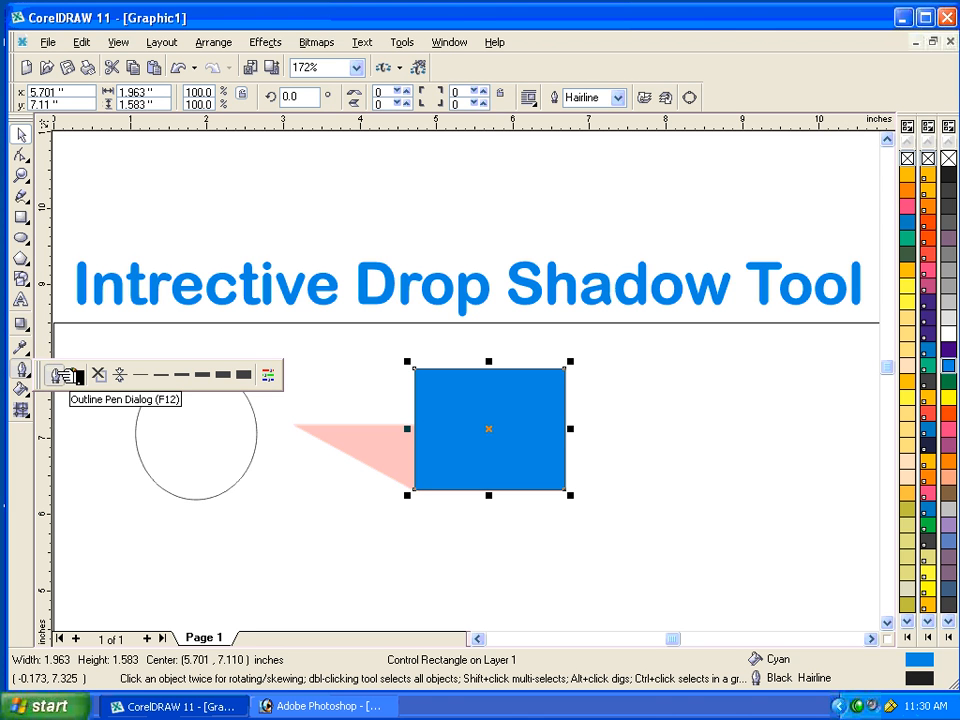
pyautogui.click(60, 375)
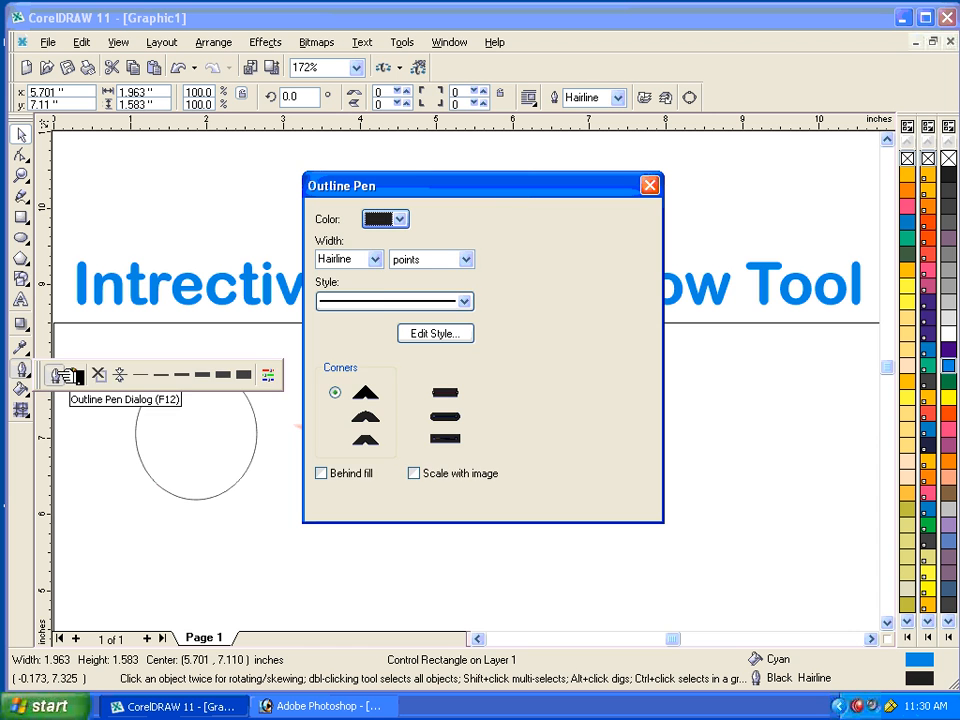
pyautogui.click(378, 259)
pyautogui.click(366, 277)
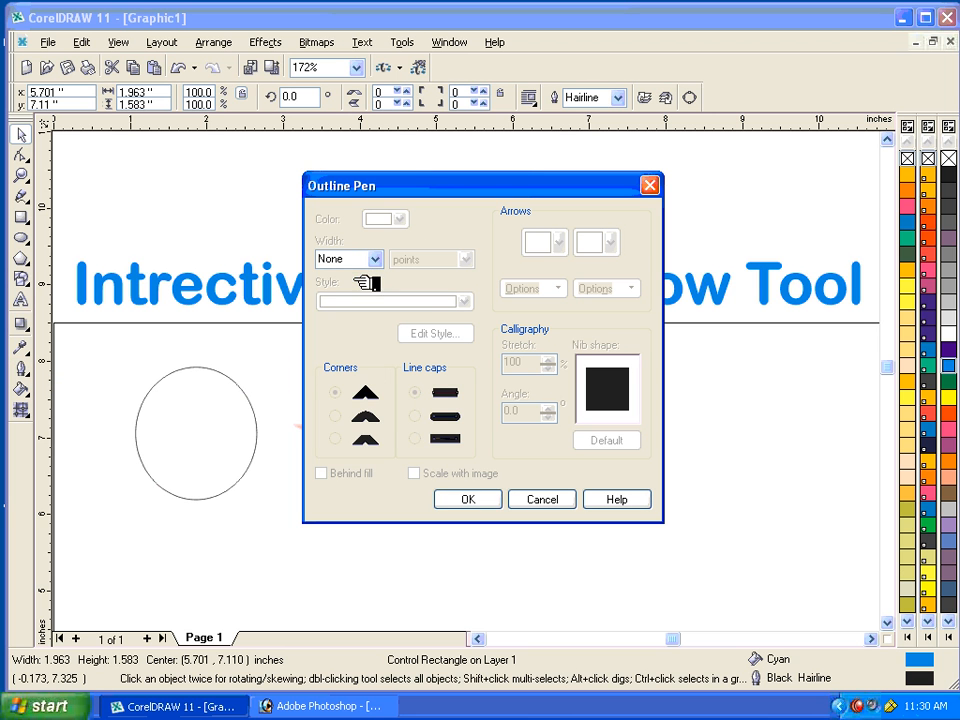
pyautogui.click(474, 499)
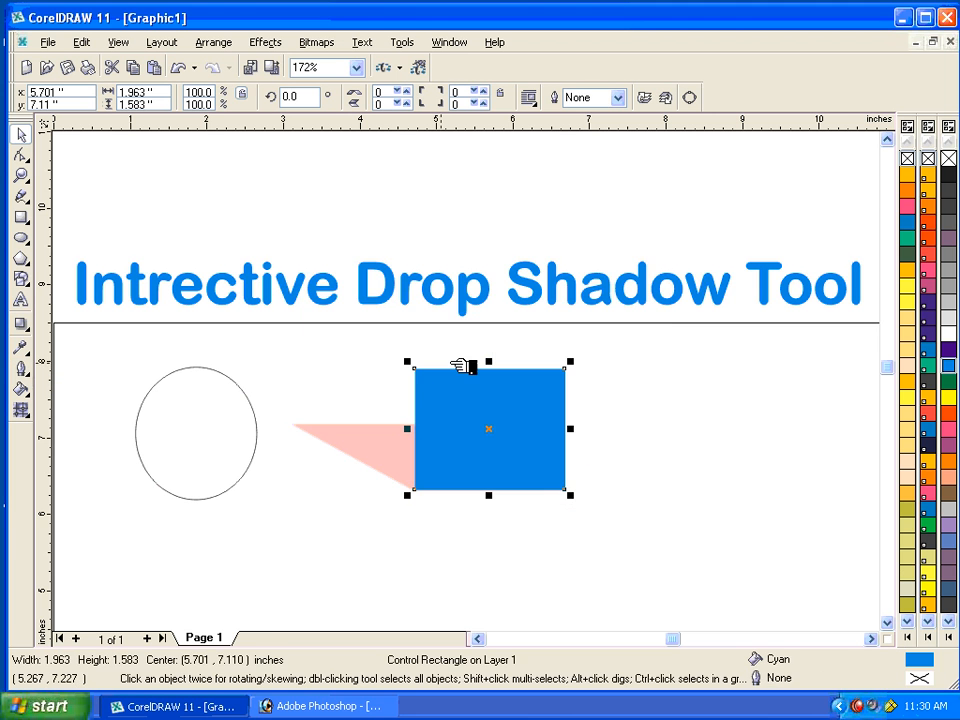
# Move the blue rectangle slightly up and to the right and delete it together with its shadow
pyautogui.moveTo(503, 441); pyautogui.dragTo(585, 423)
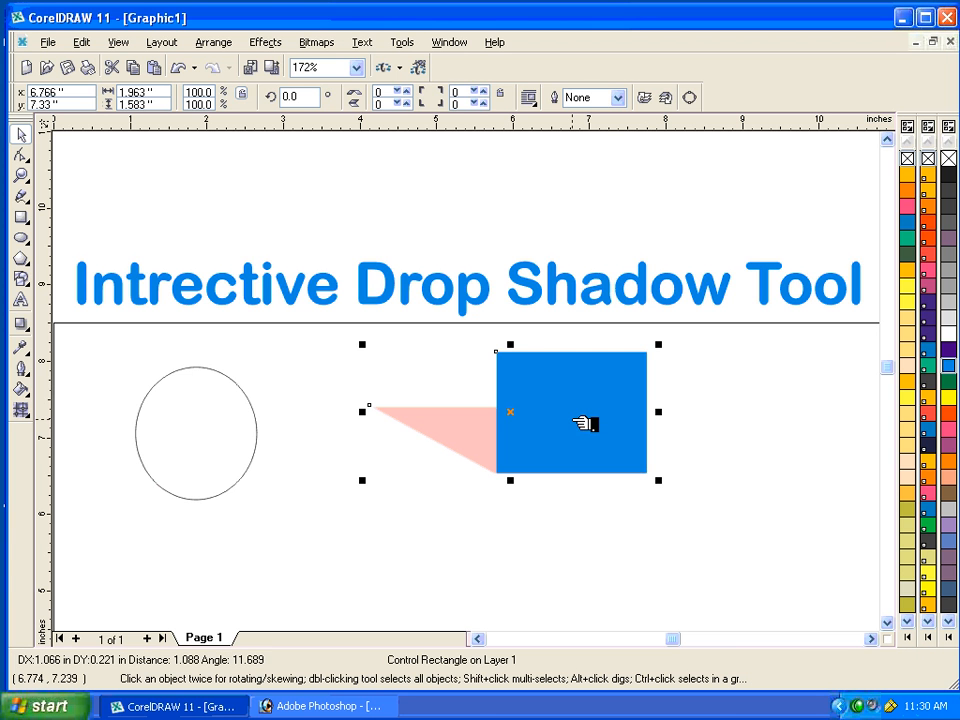
pyautogui.press('Delete')
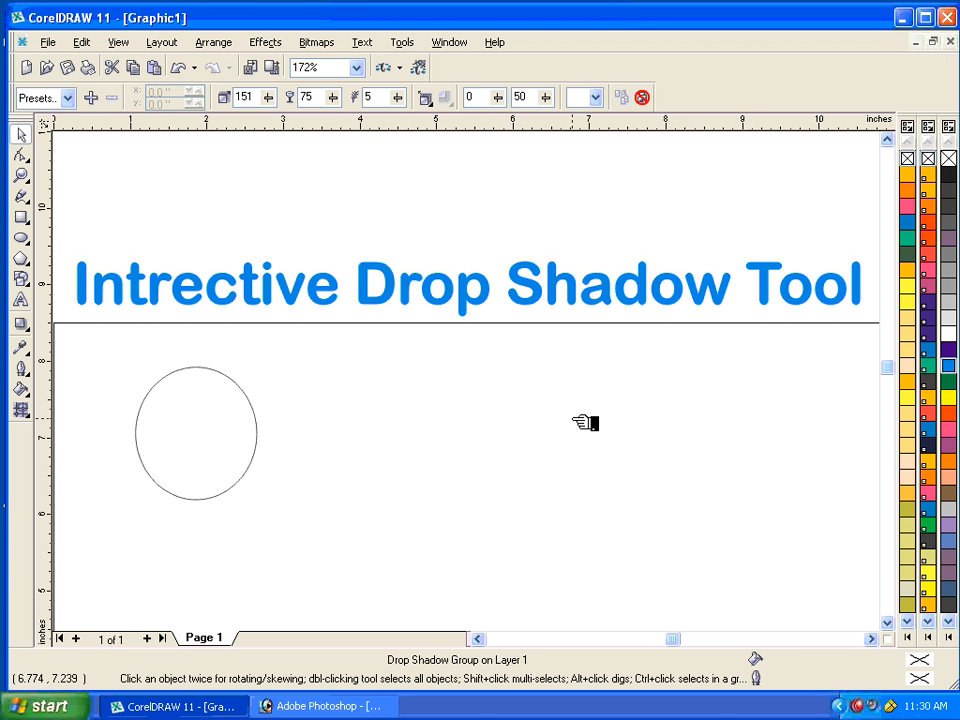
# Fill the empty circle near the page's upper-left corner with orange
pyautogui.hotkey('shift', 'F4')
pyautogui.click(271, 267)
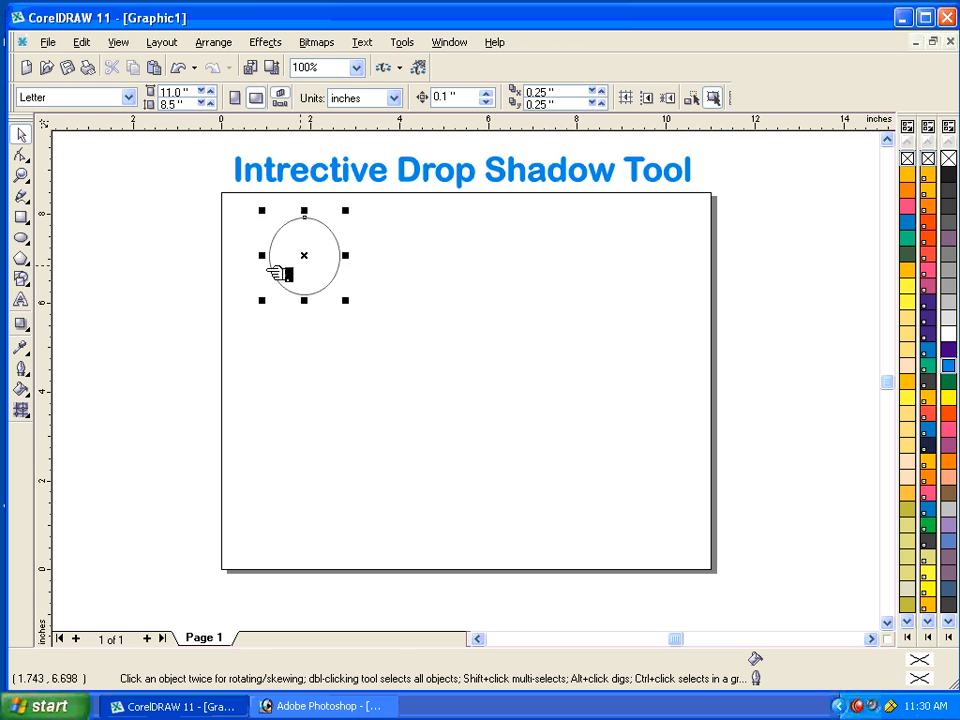
pyautogui.moveTo(232, 207); pyautogui.dragTo(405, 348)
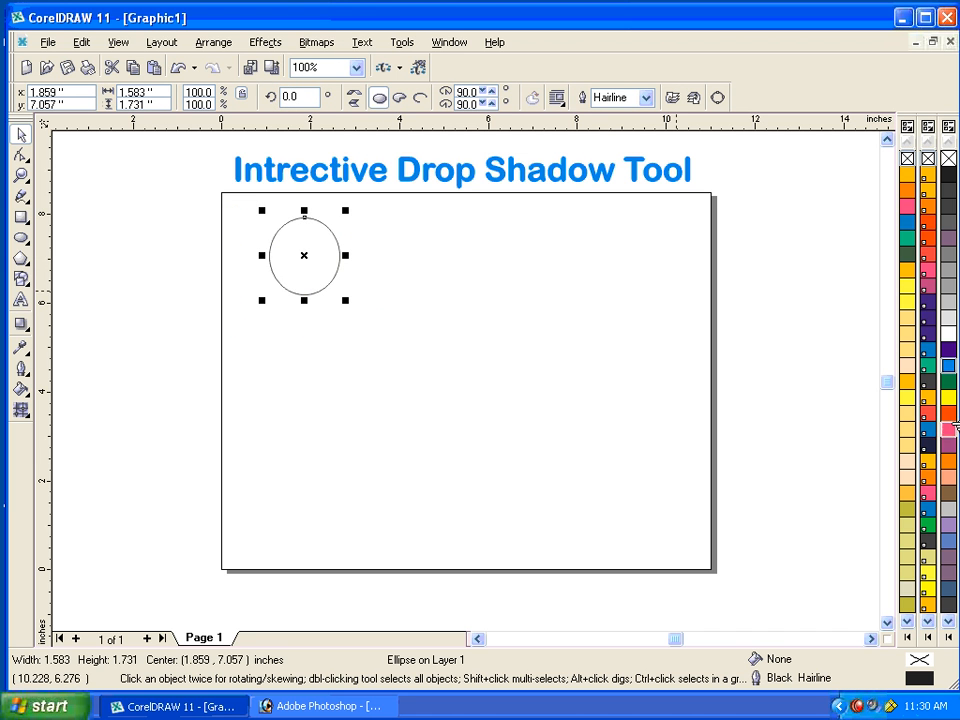
pyautogui.click(949, 462)
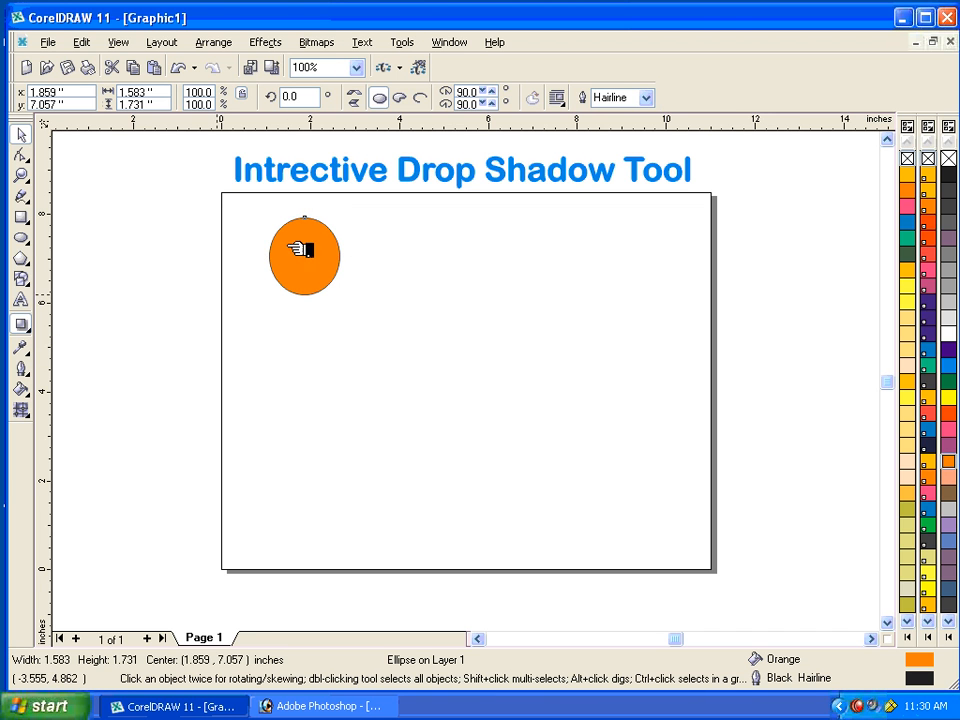
# Try a flat drop shadow on the orange circle, undo it and apply the Pers Top Right shadow preset
pyautogui.moveTo(303, 255); pyautogui.dragTo(394, 270)
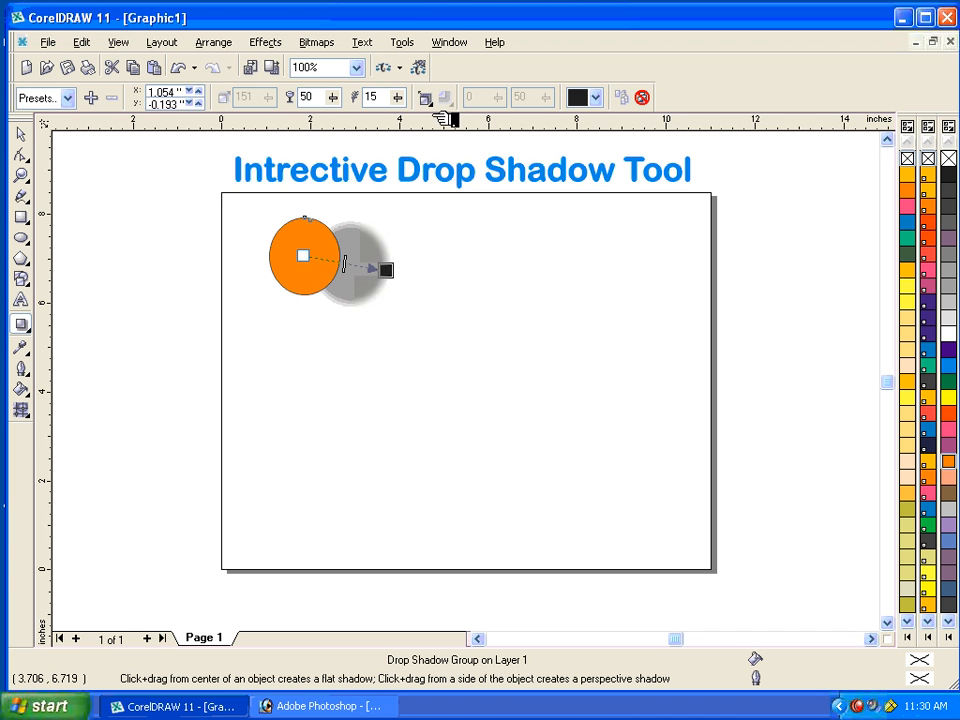
pyautogui.hotkey('ctrl', 'z')
pyautogui.click(67, 97)
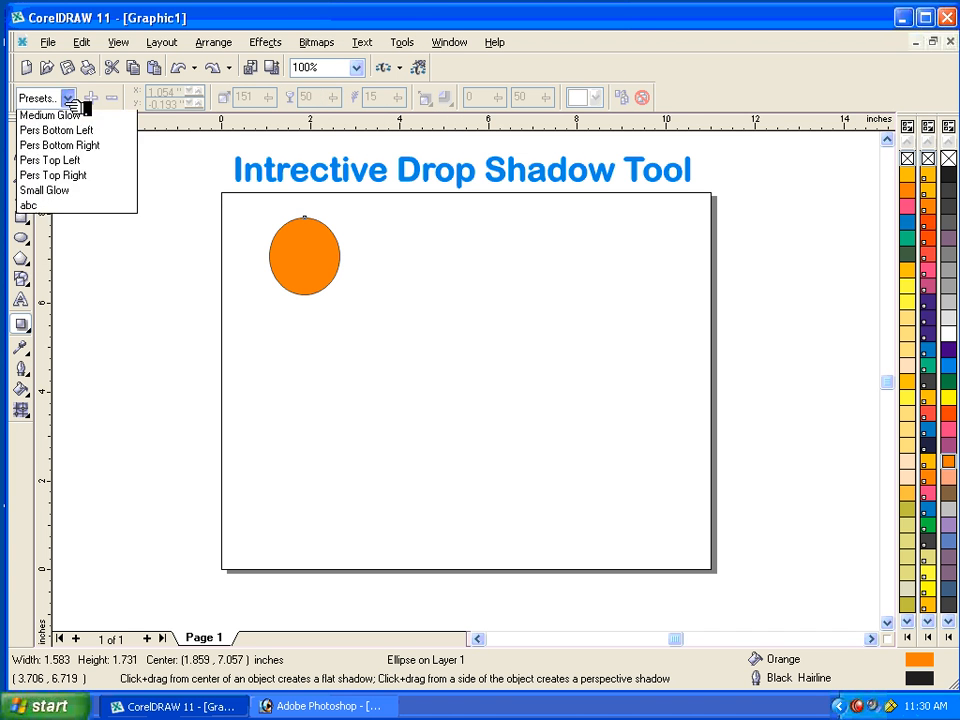
pyautogui.click(62, 253)
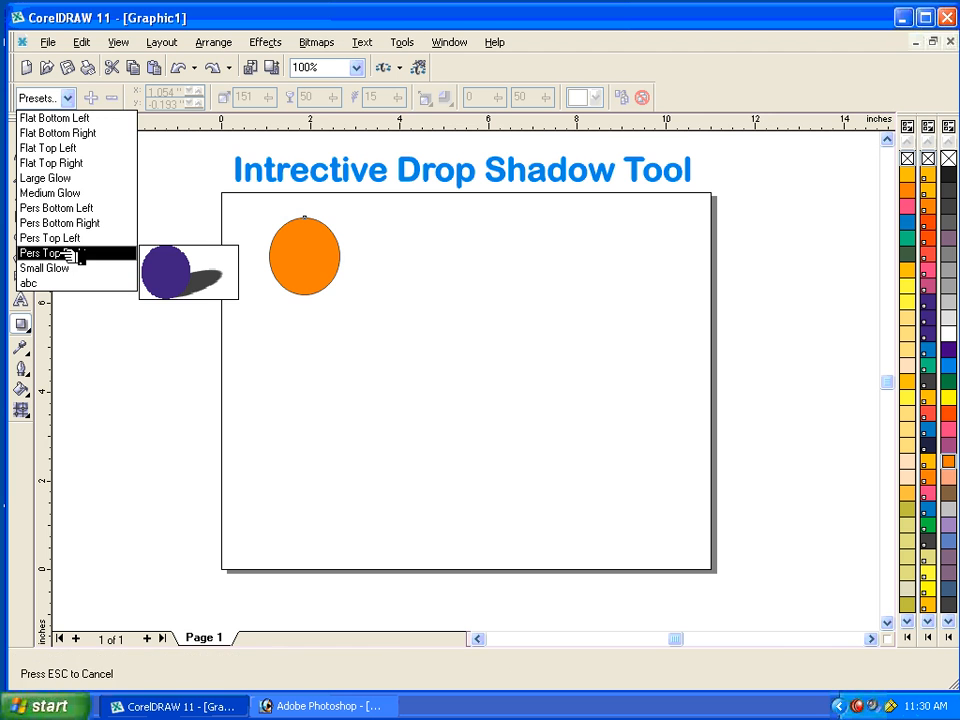
# Set the circle's shadow colour to plum and its drop shadow opacity to 95
pyautogui.click(600, 96)
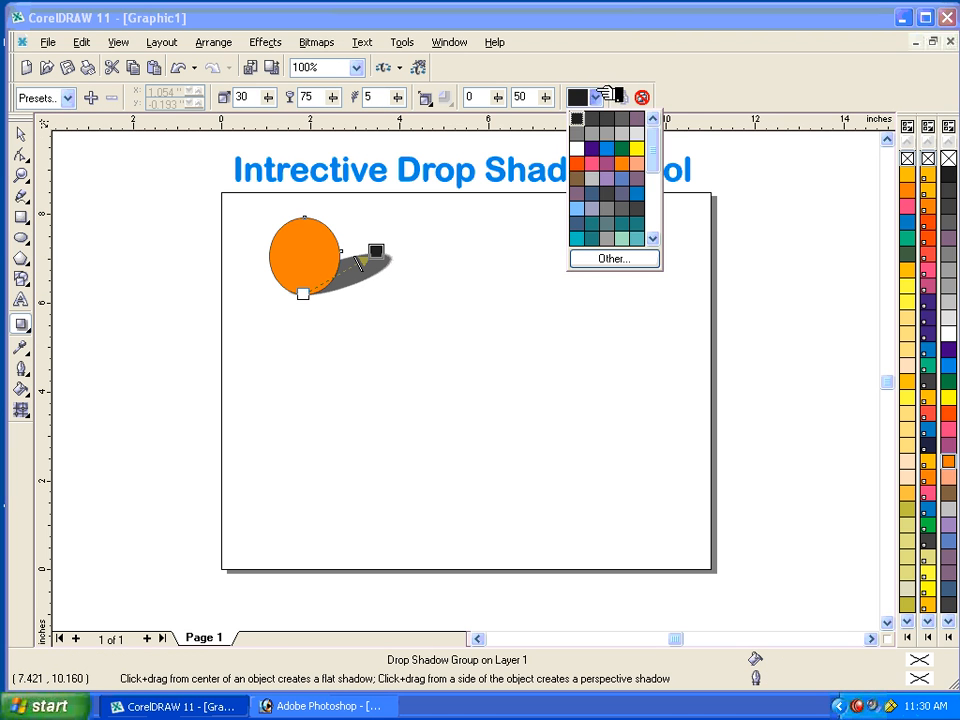
pyautogui.click(609, 164)
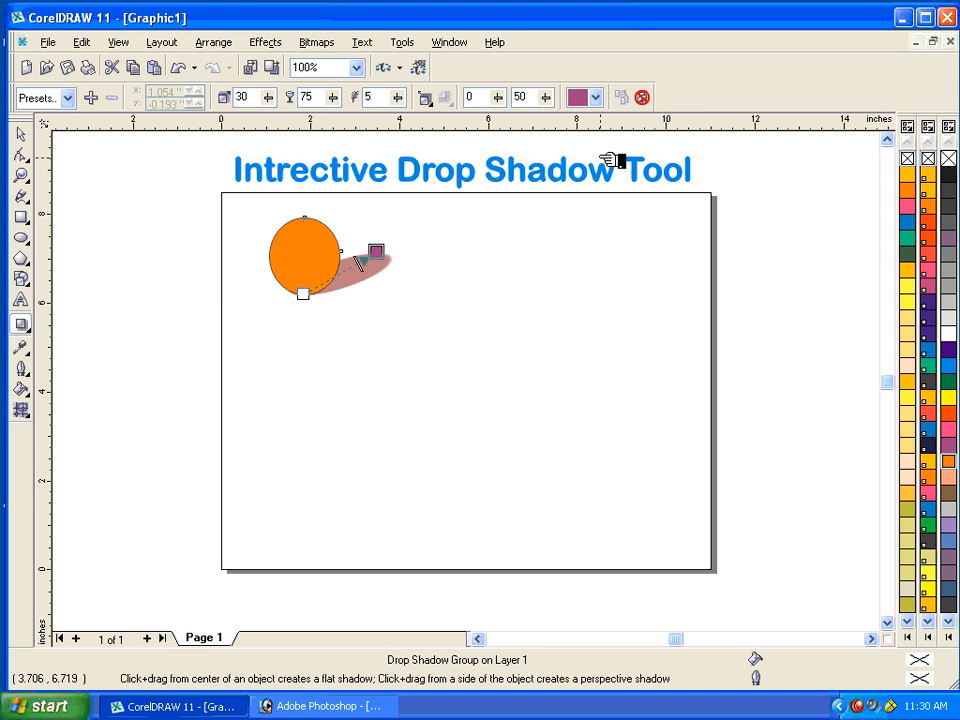
pyautogui.click(600, 96)
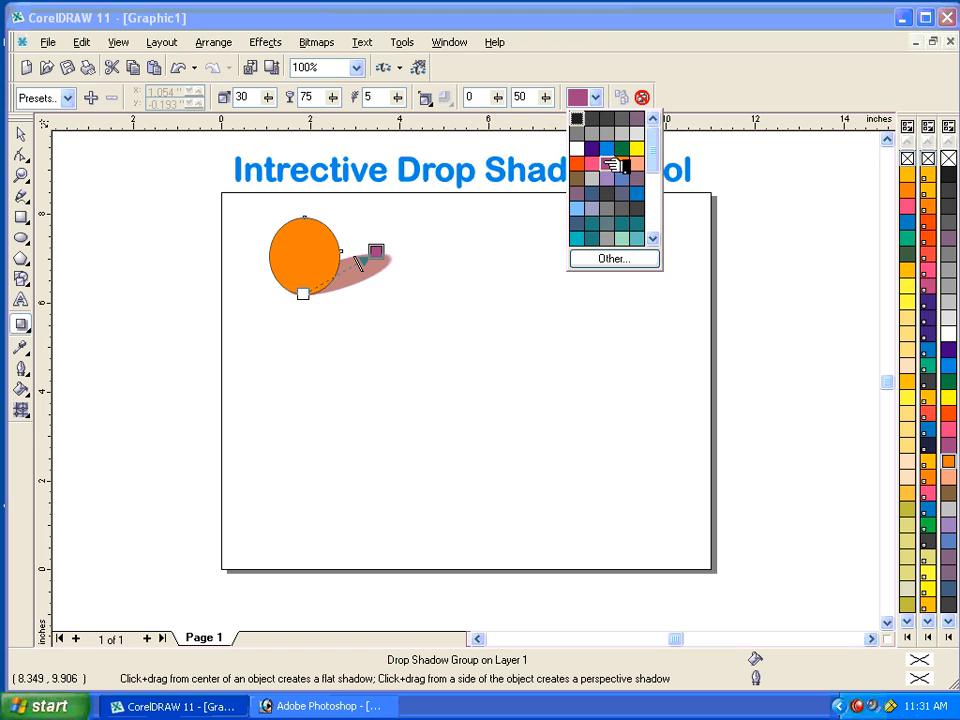
pyautogui.click(609, 165)
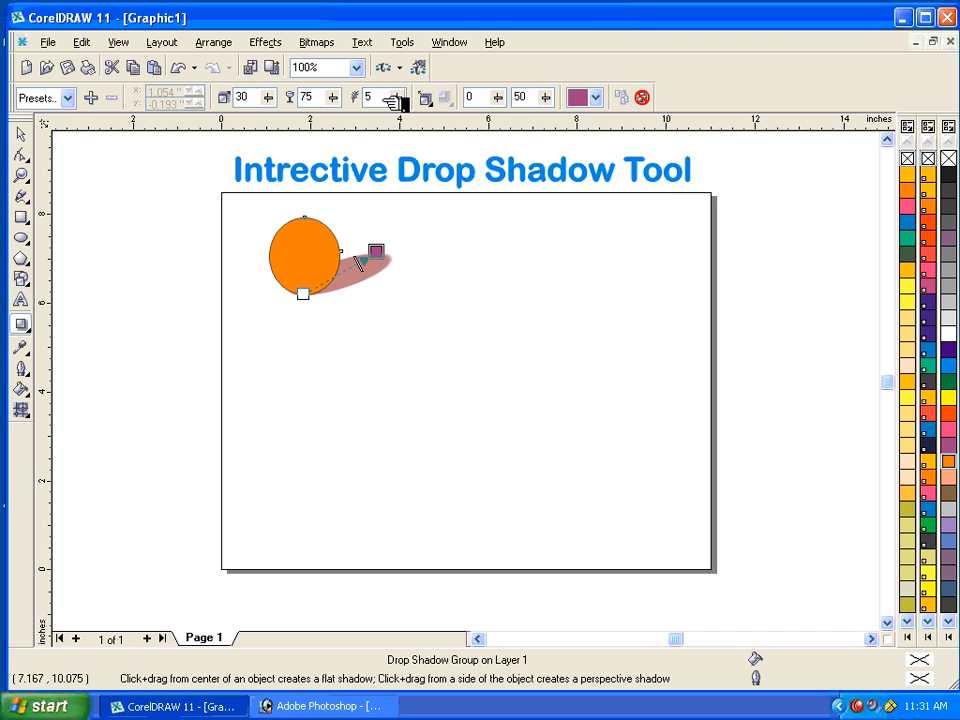
pyautogui.moveTo(381, 98); pyautogui.dragTo(234, 106)
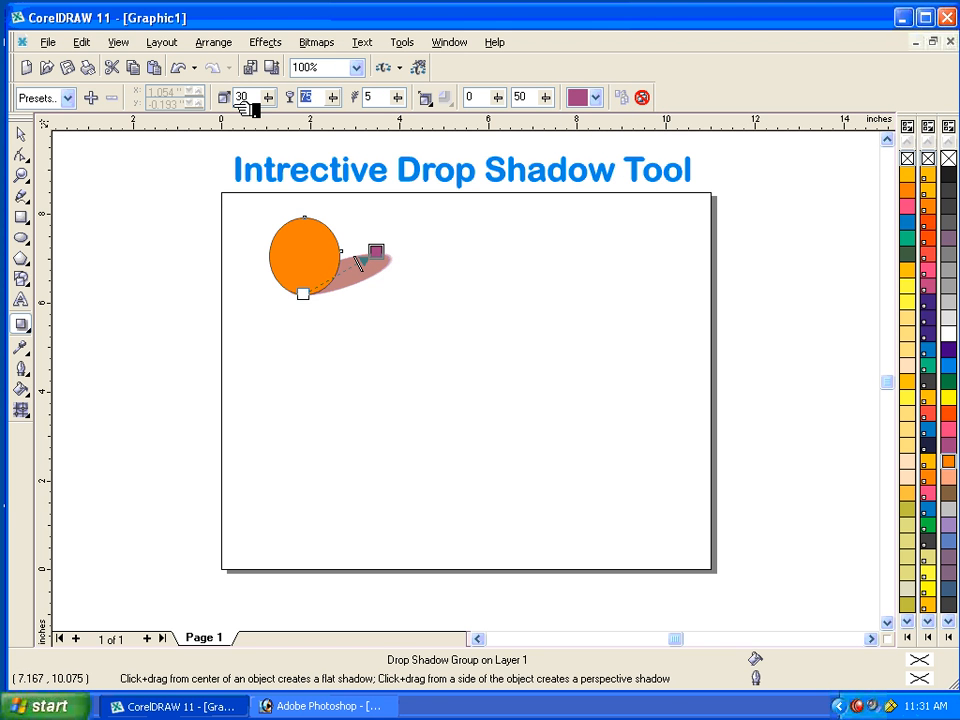
pyautogui.write('95')
pyautogui.press('Return')
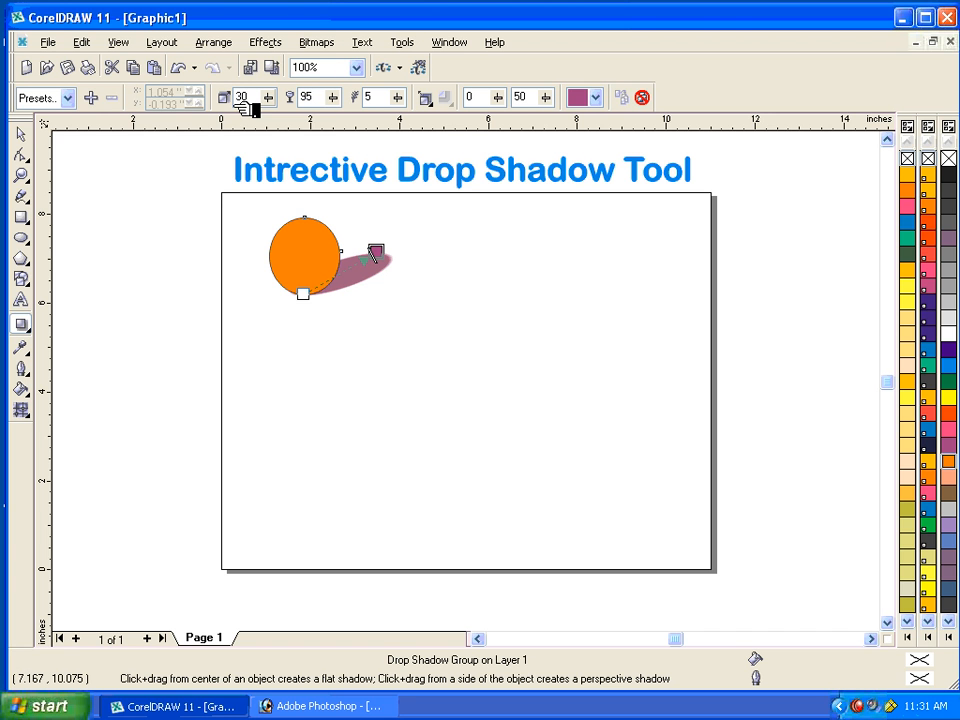
# Delete the orange circle together with its perspective shadow
pyautogui.click(20, 133)
pyautogui.click(250, 224)
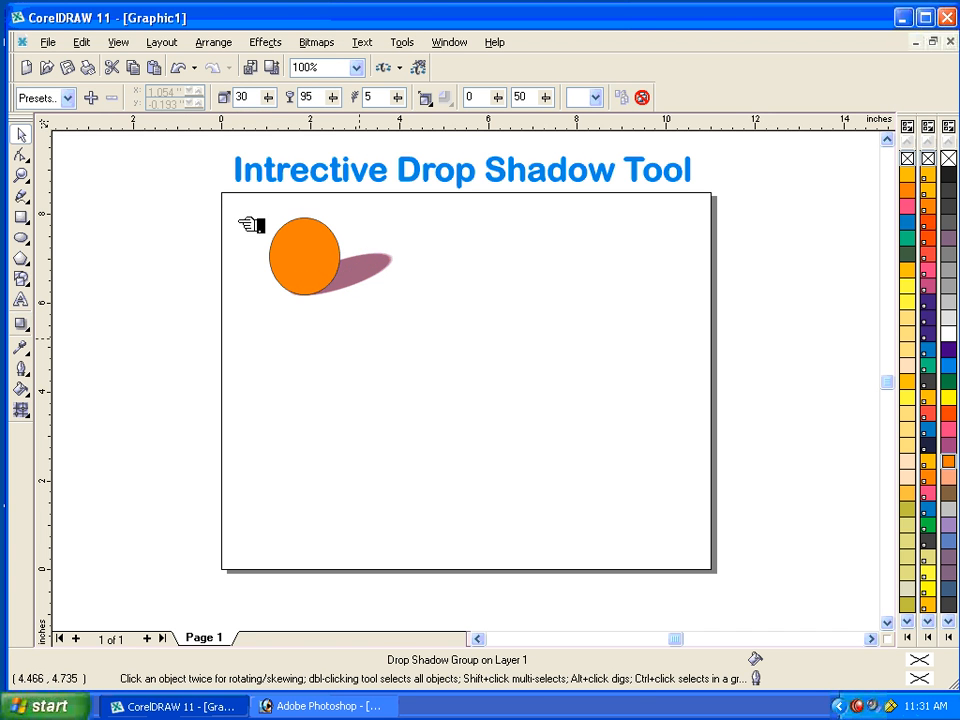
pyautogui.moveTo(237, 202); pyautogui.dragTo(486, 334)
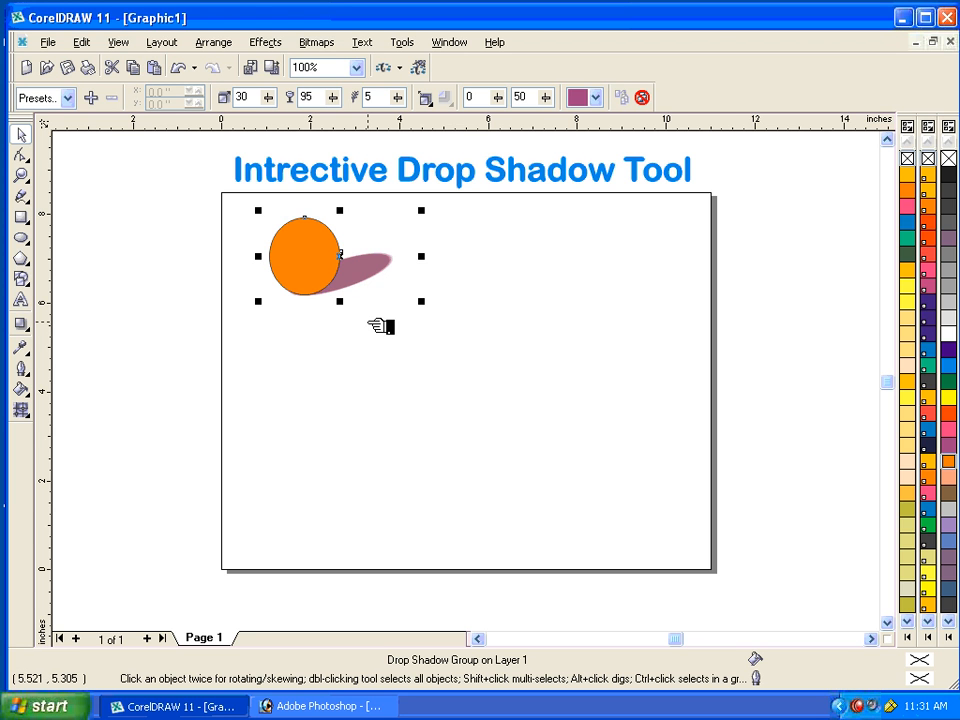
pyautogui.press('Delete')
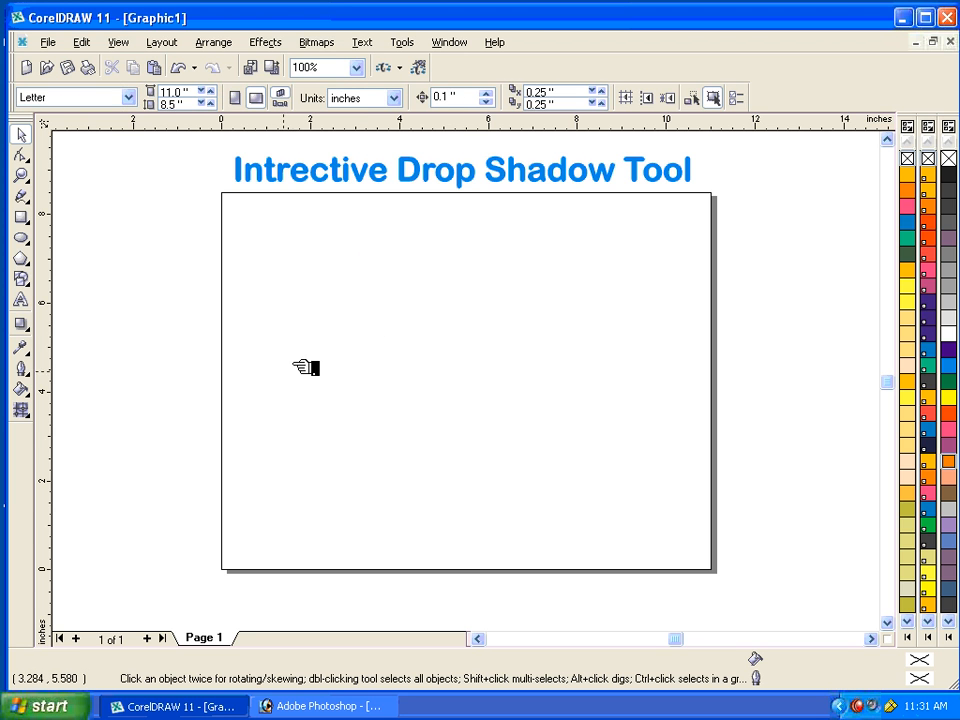
# Add the artistic text "Cosmos" in the middle of the page and format it as bold at 100 pt
pyautogui.click(21, 300)
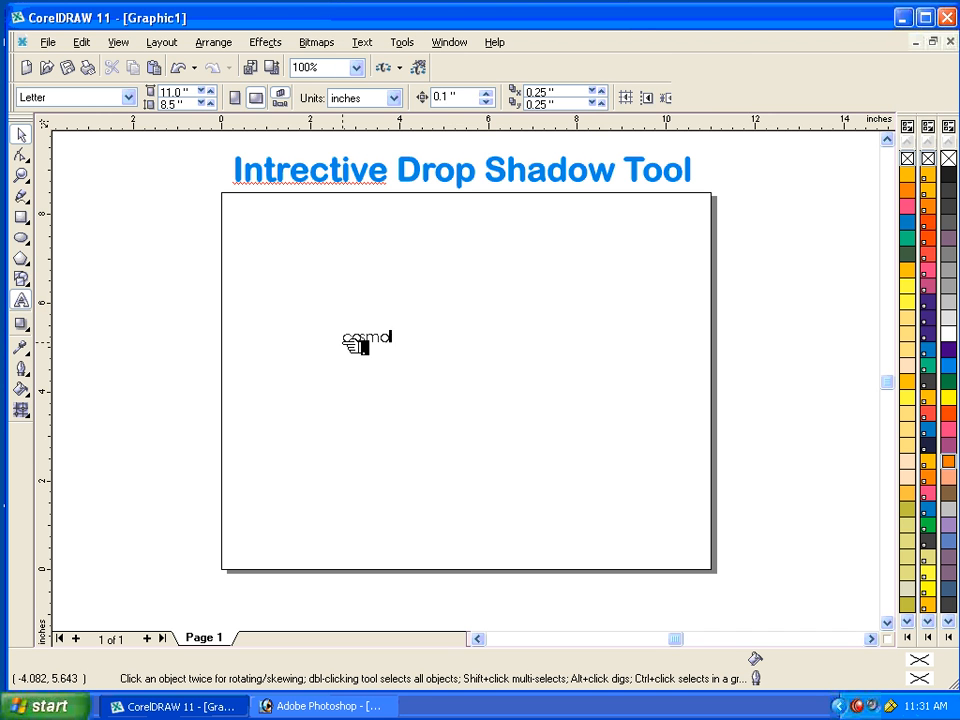
pyautogui.write('s')
pyautogui.hotkey('ctrl', 'space')
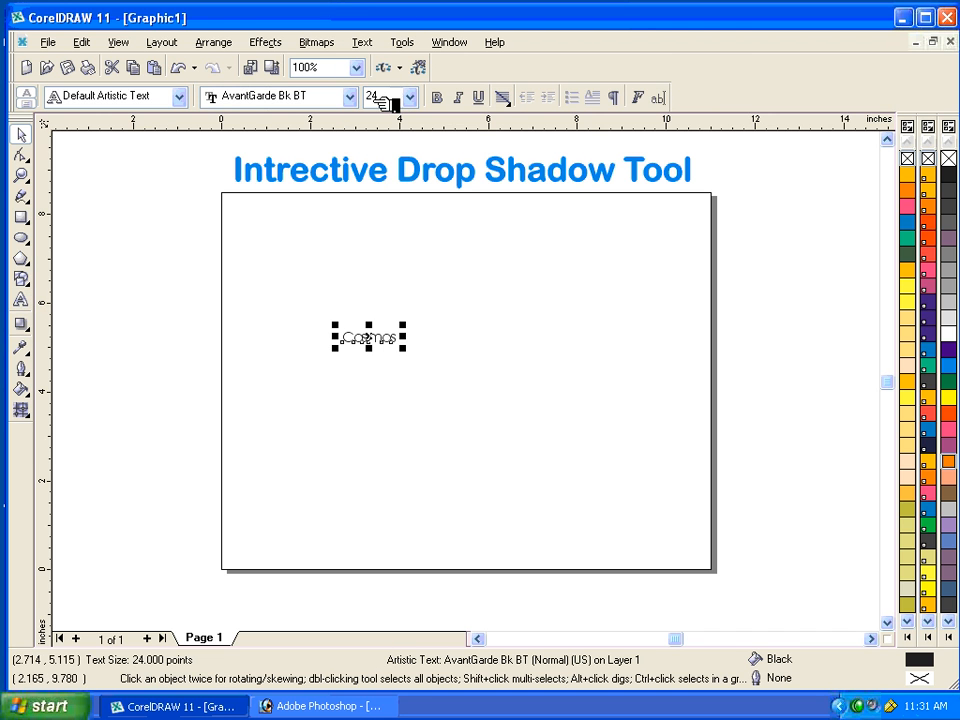
pyautogui.click(410, 97)
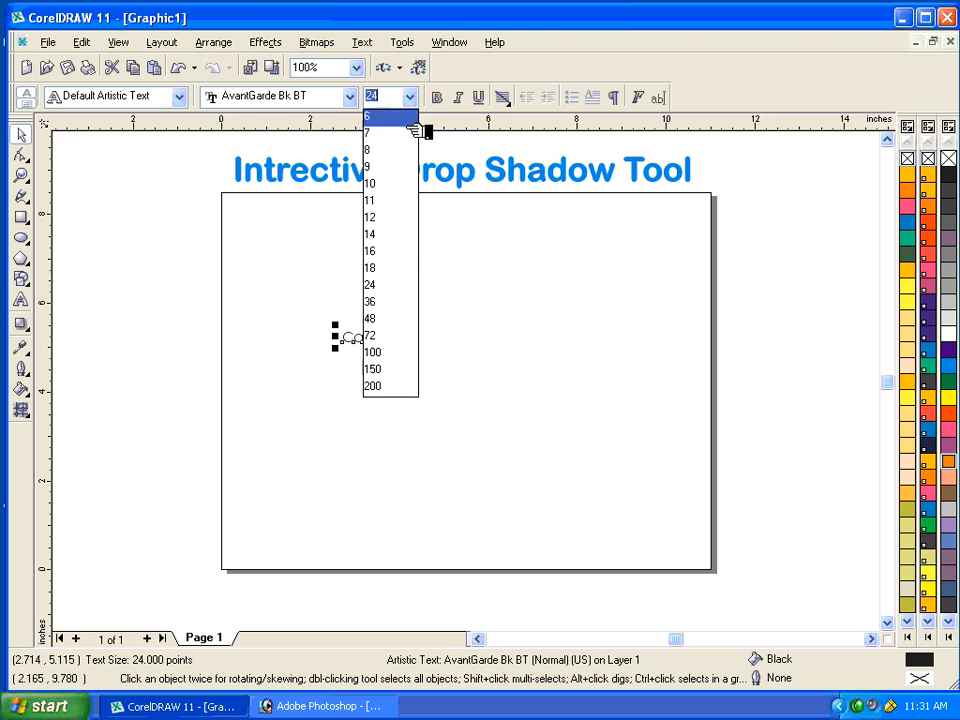
pyautogui.click(407, 353)
pyautogui.click(440, 97)
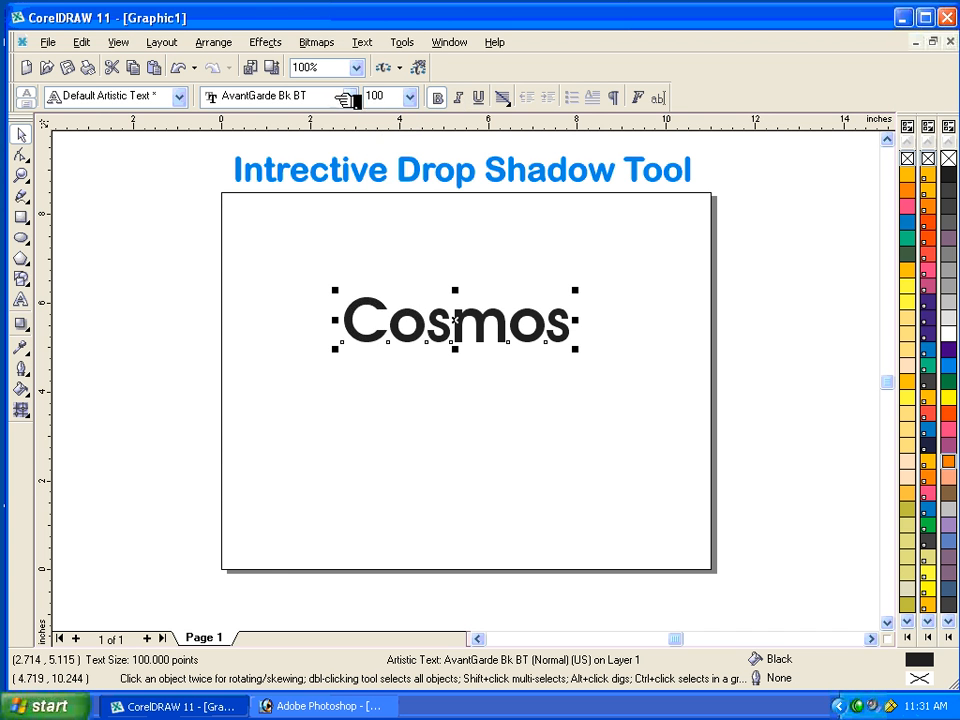
# Change the font of the Cosmos text to Arial Black
pyautogui.click(349, 96)
pyautogui.press('Up')
pyautogui.press('Up')
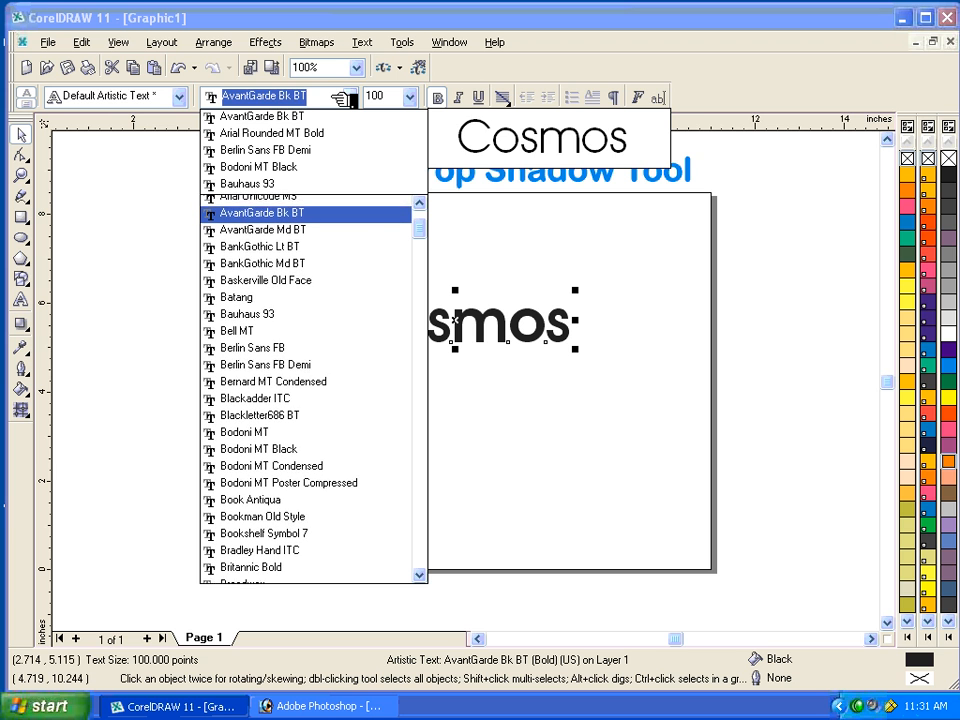
pyautogui.press('Up')
pyautogui.press('Up')
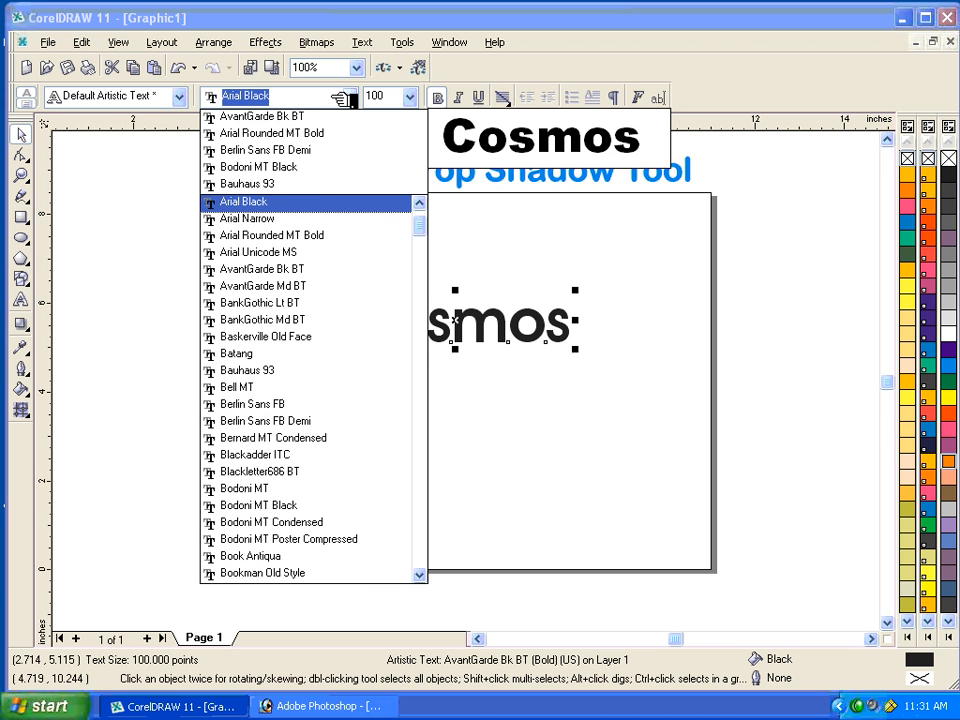
pyautogui.press('Return')
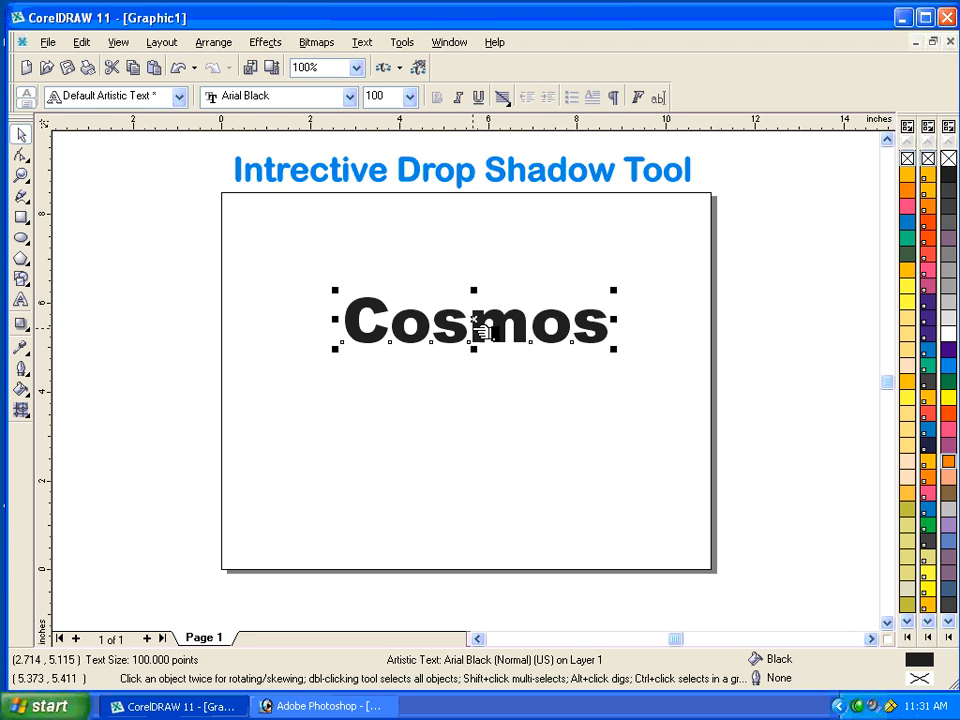
# Add a flat drop shadow directly behind the Cosmos text and set its feathering direction to Middle
pyautogui.click(24, 326)
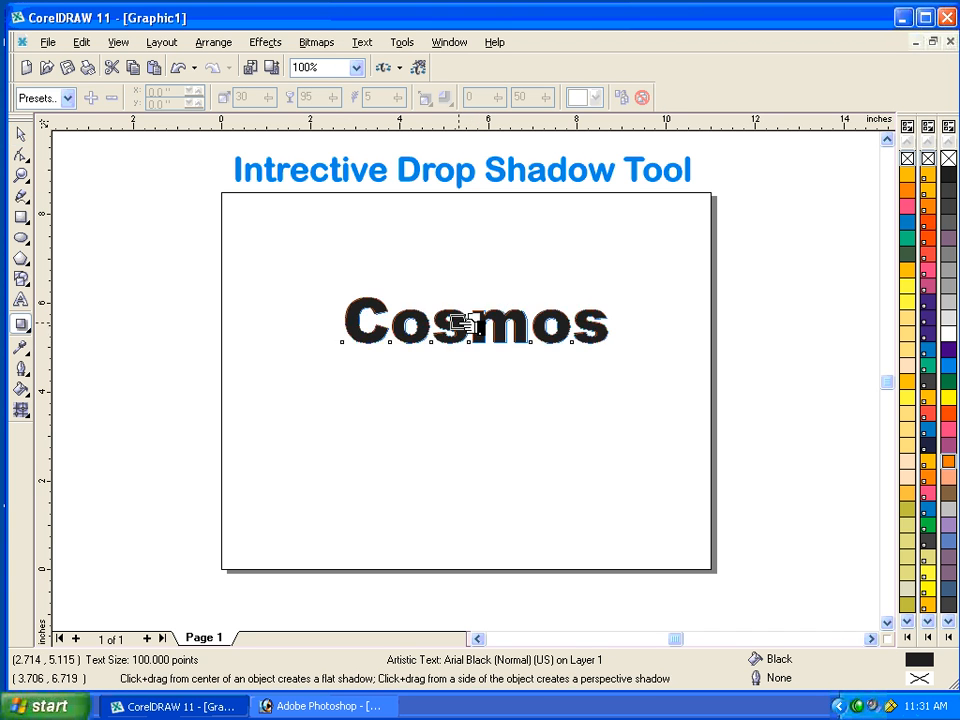
pyautogui.moveTo(461, 326); pyautogui.dragTo(467, 328)
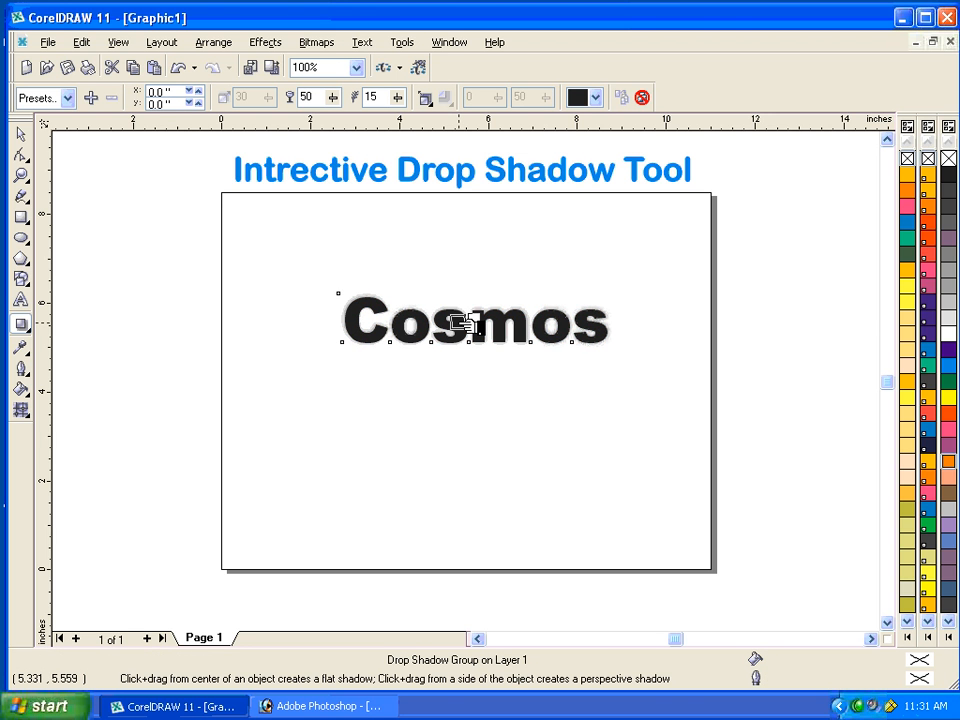
pyautogui.press('F4')
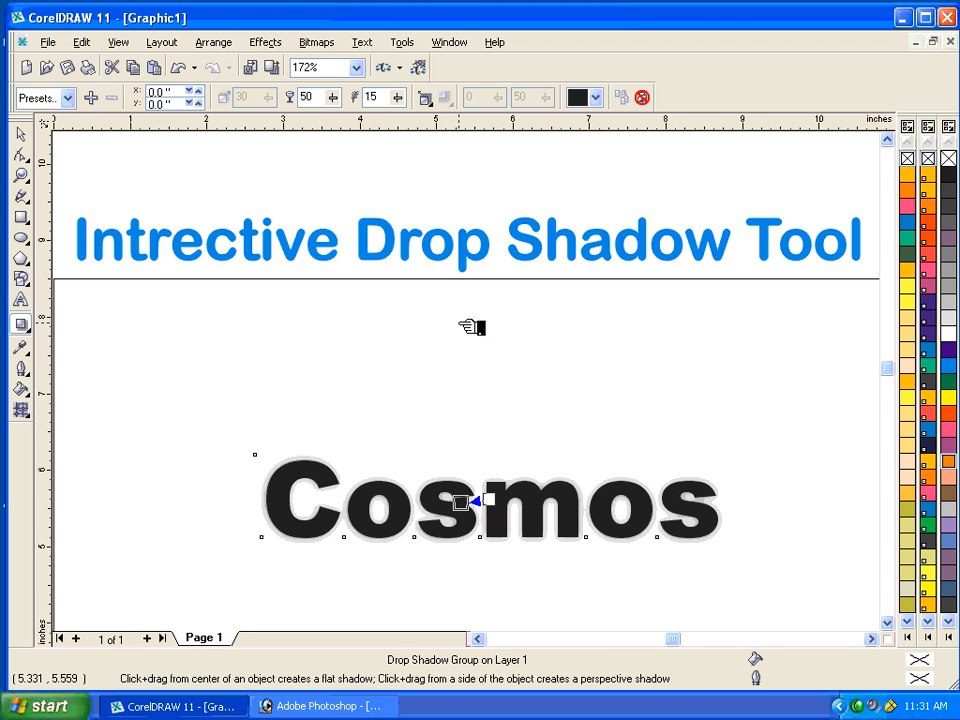
pyautogui.click(426, 98)
pyautogui.click(440, 197)
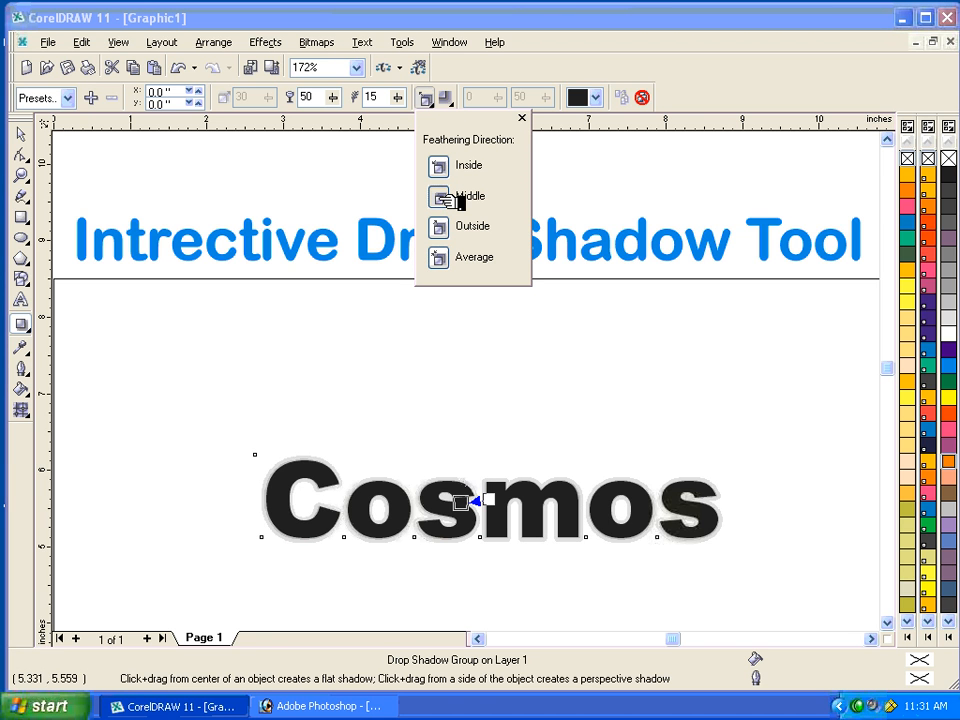
# Try the Average feathering direction on the Cosmos text's flat shadow and set it to Outside
pyautogui.click(450, 230)
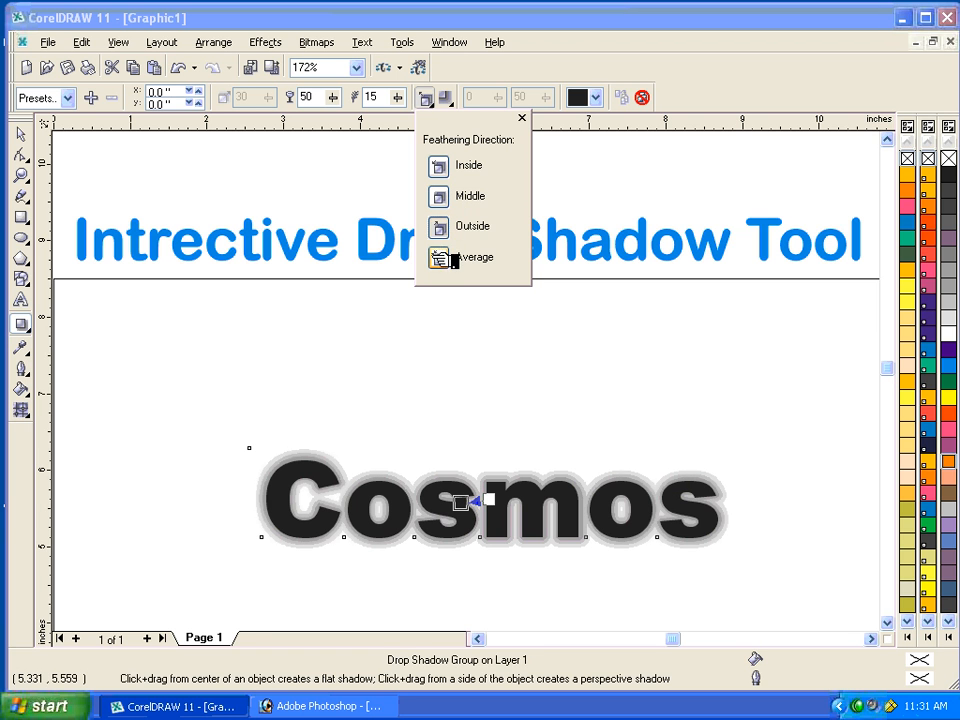
pyautogui.click(440, 257)
pyautogui.click(456, 228)
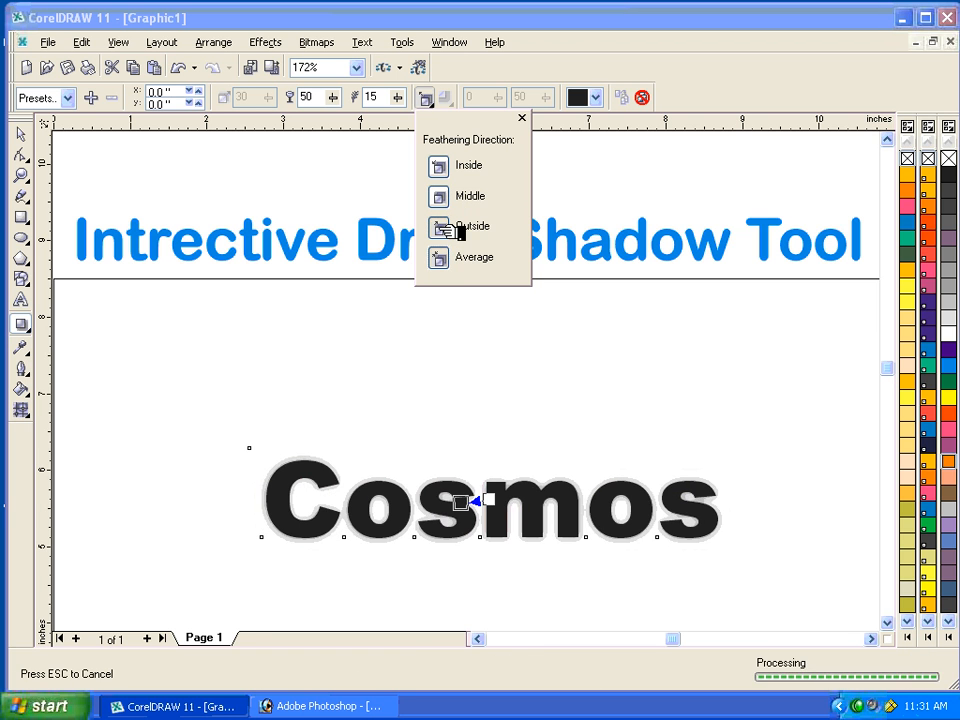
pyautogui.click(458, 163)
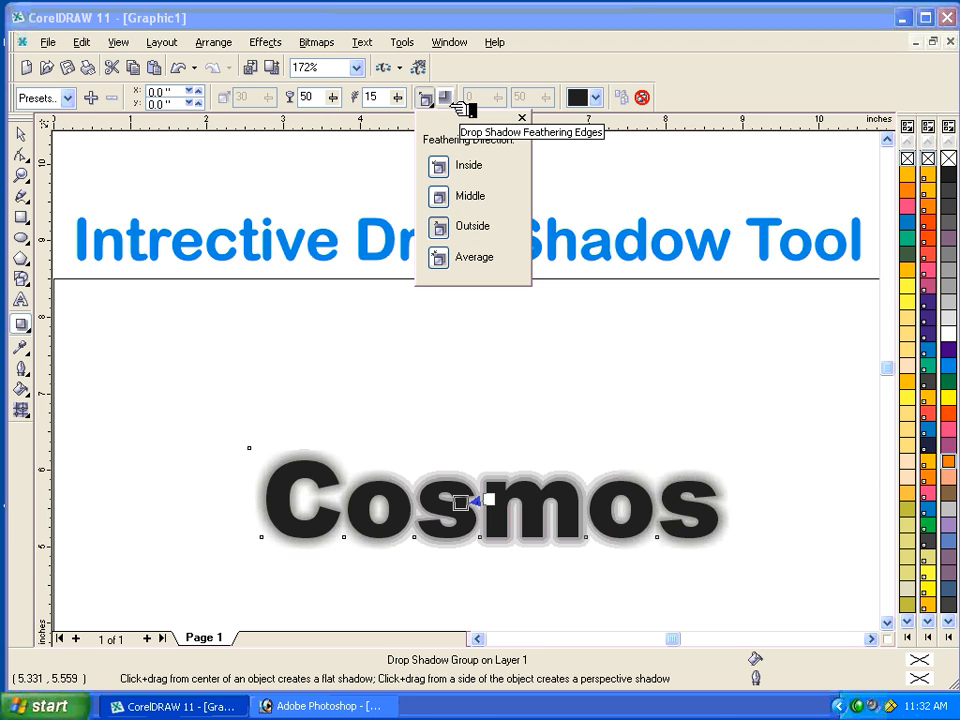
pyautogui.click(522, 119)
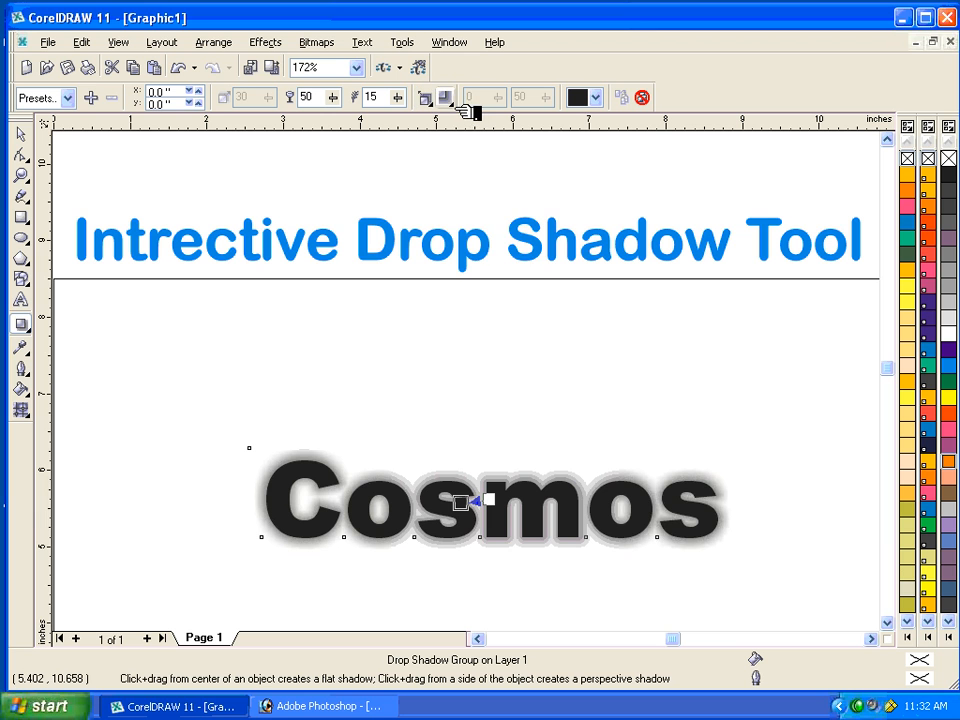
# Try the Inverse Squared and Linear feathering edges on the Cosmos shadow and settle on Squared
pyautogui.click(449, 99)
pyautogui.click(459, 196)
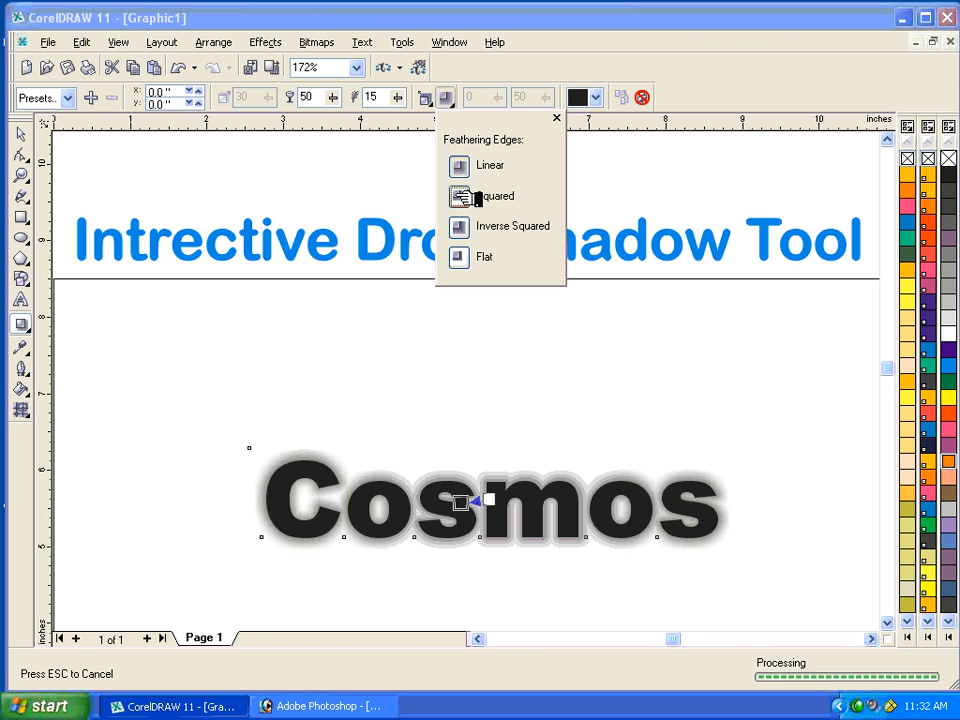
pyautogui.click(462, 227)
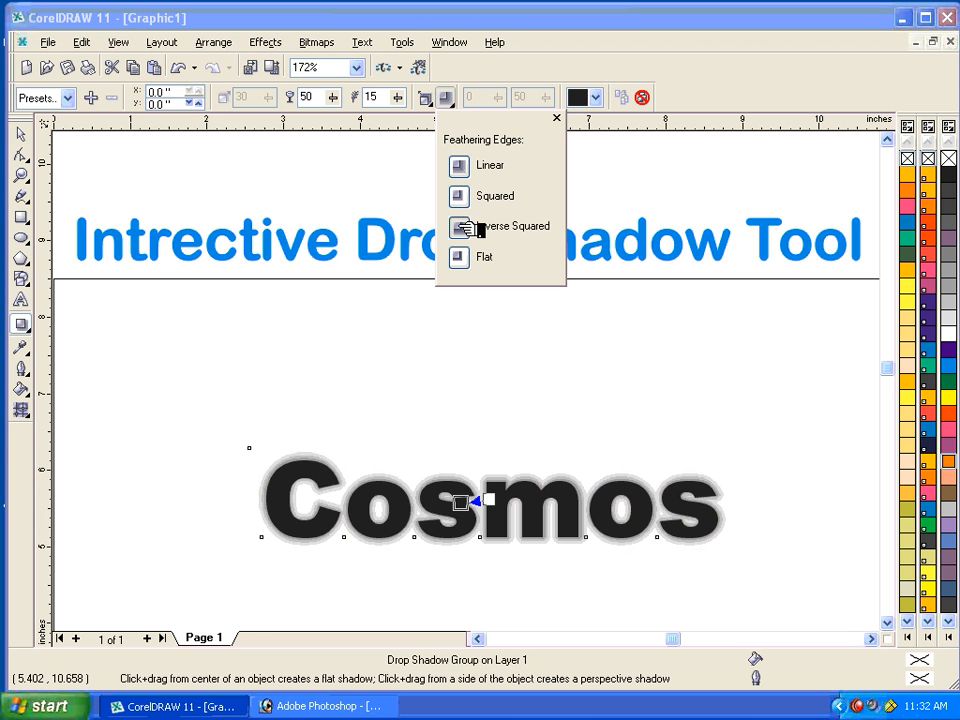
pyautogui.click(462, 168)
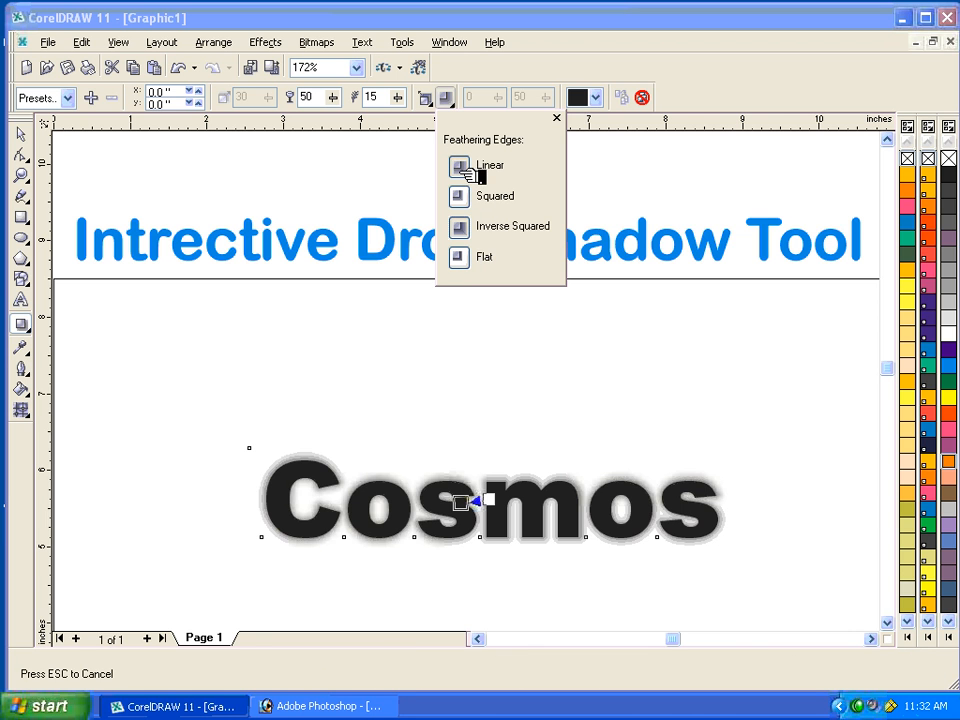
pyautogui.click(462, 197)
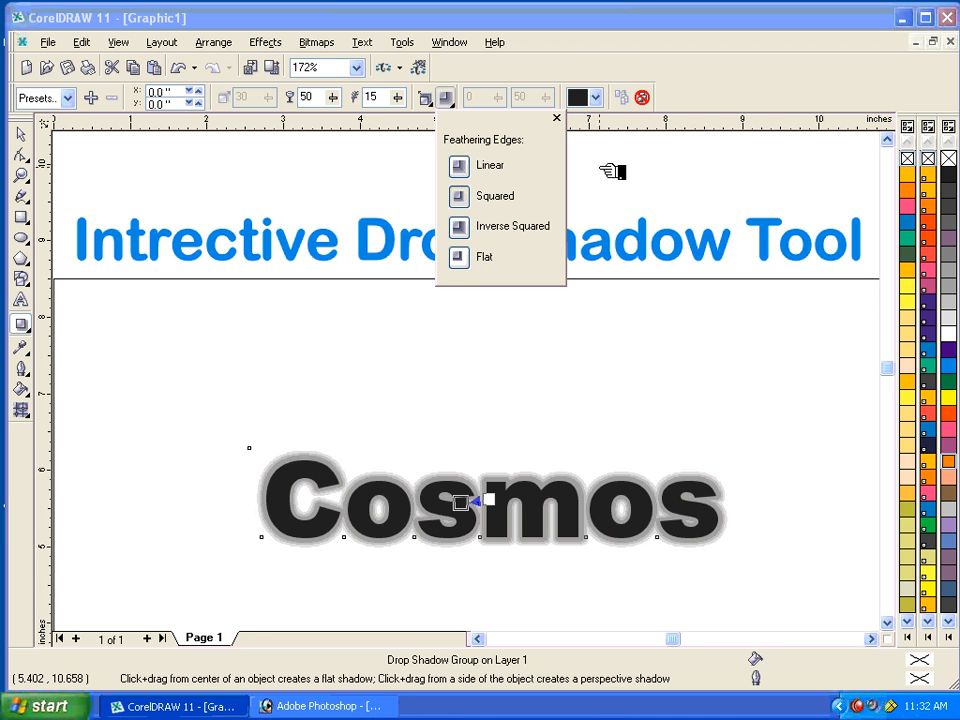
# Colour the Cosmos text's flat shadow orange, trying a light peach shade in between
pyautogui.click(600, 97)
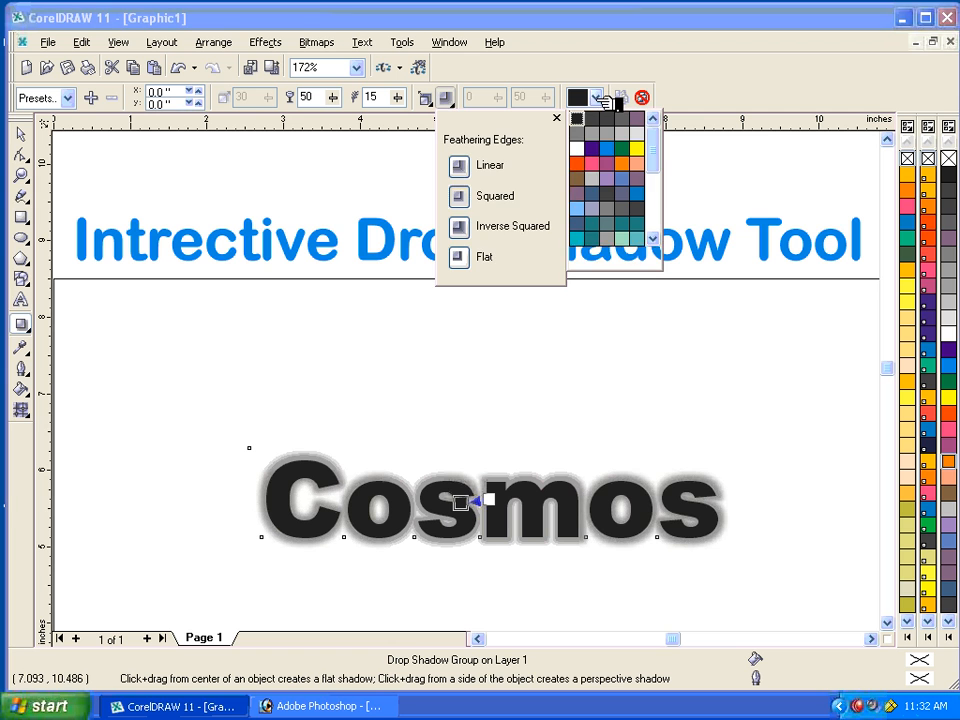
pyautogui.click(624, 164)
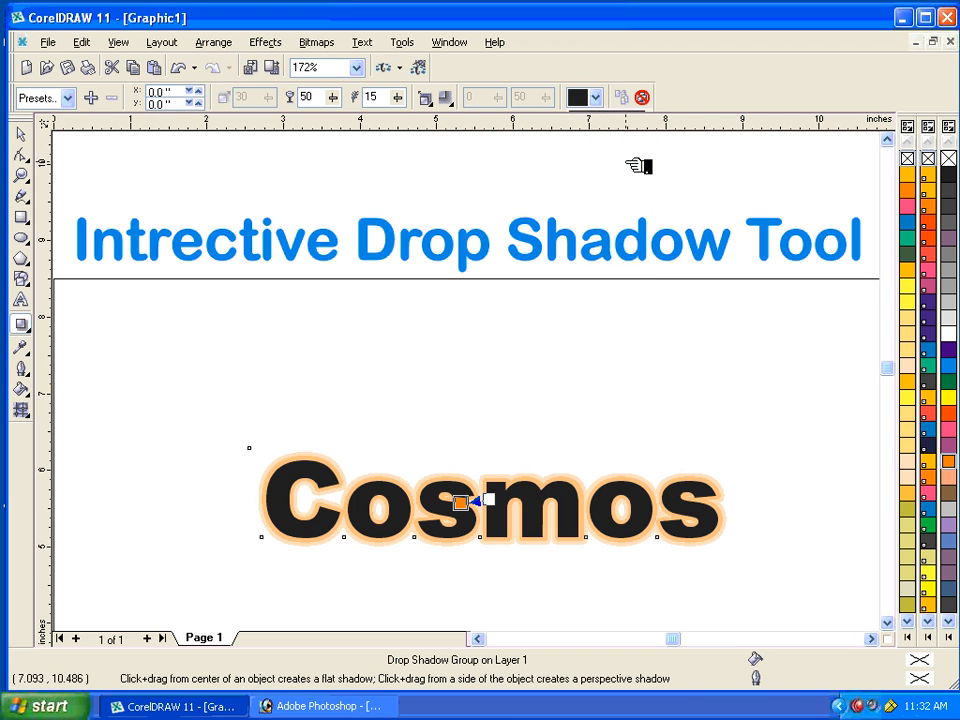
pyautogui.click(598, 97)
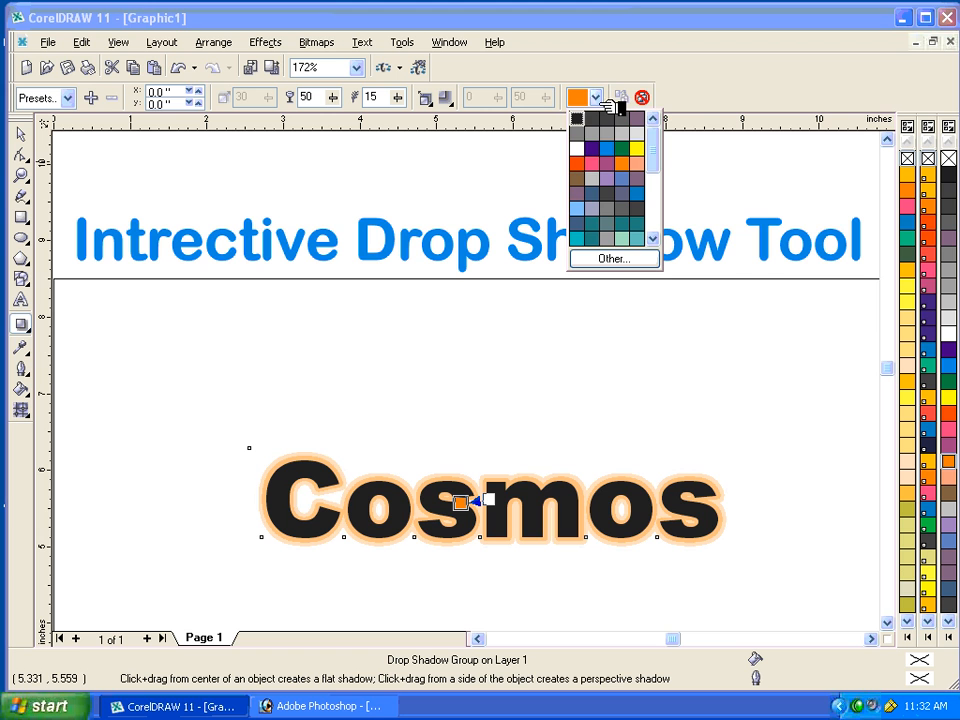
pyautogui.click(637, 163)
pyautogui.click(598, 97)
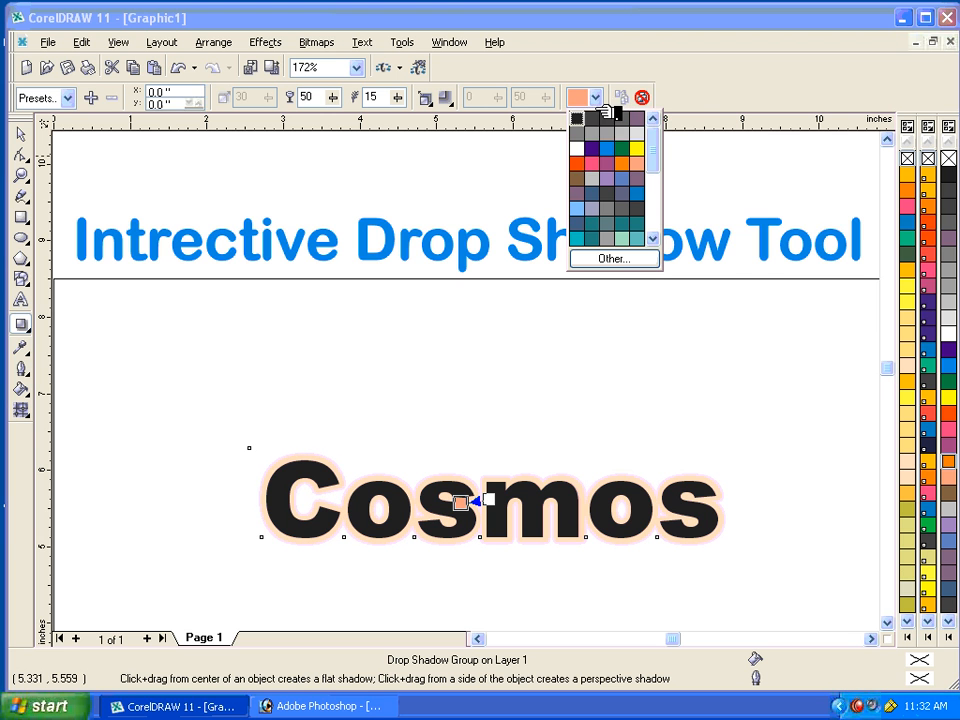
pyautogui.click(623, 163)
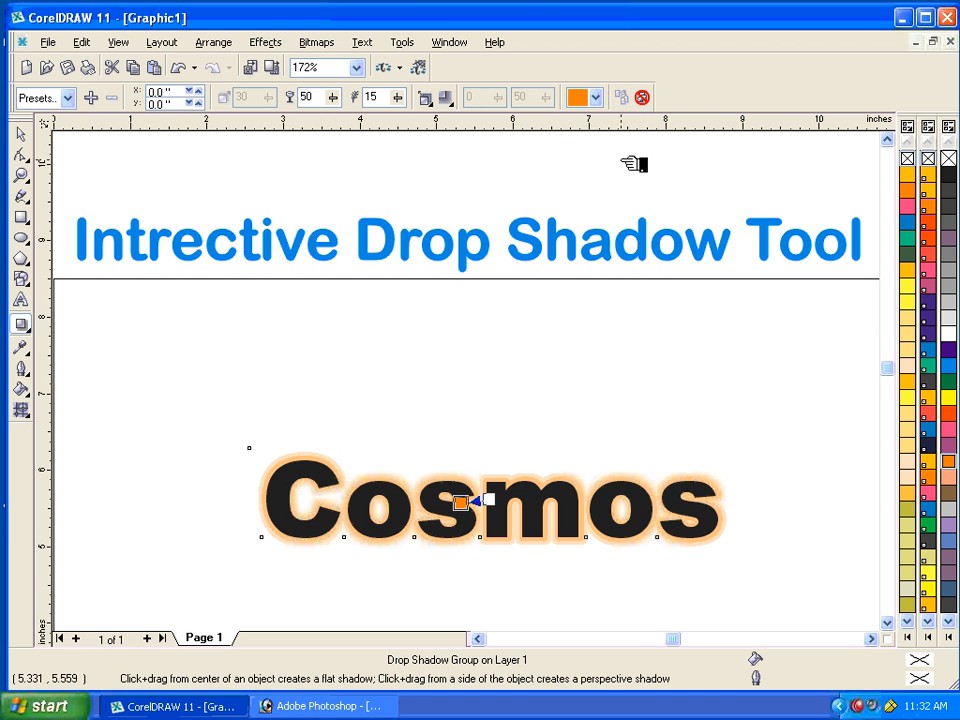
# Apply the Pers Top Right shadow preset to the Cosmos text and colour the shadow orange
pyautogui.click(68, 98)
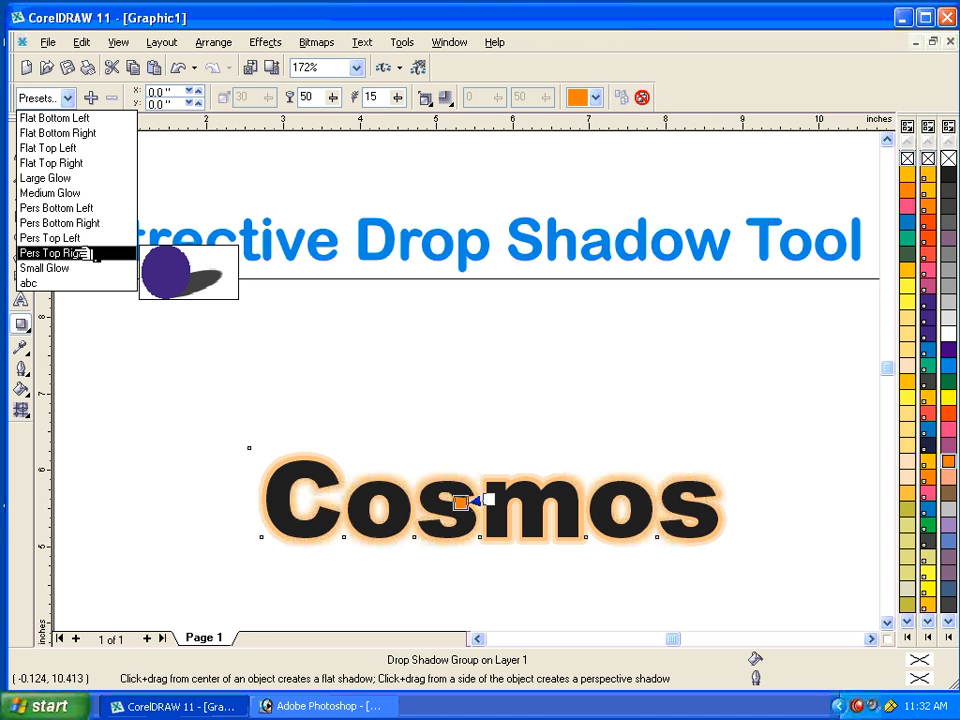
pyautogui.click(90, 254)
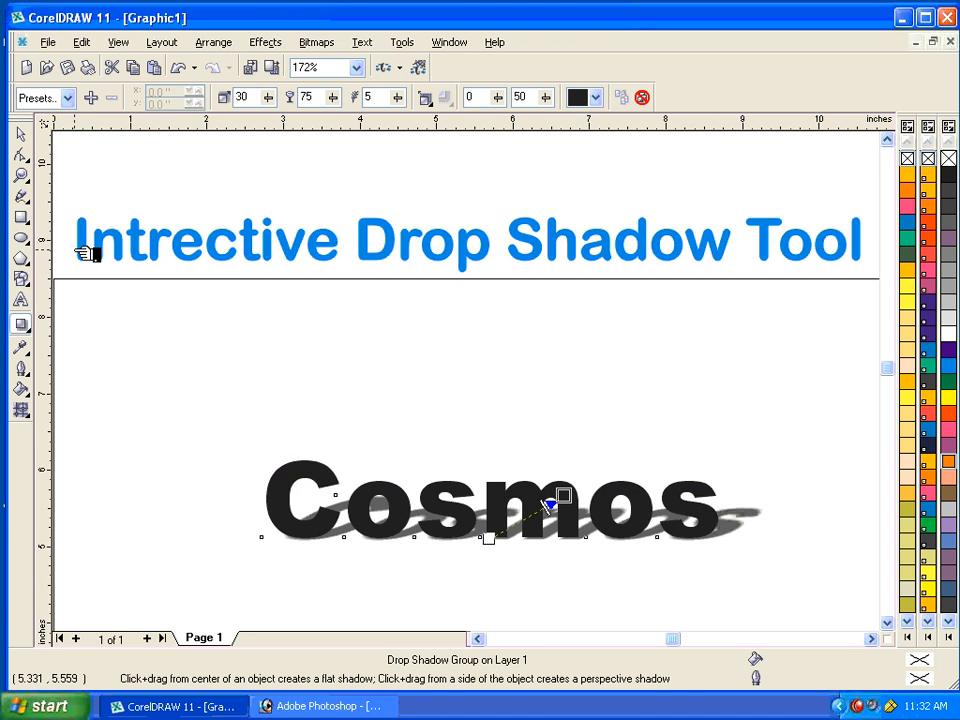
pyautogui.click(596, 97)
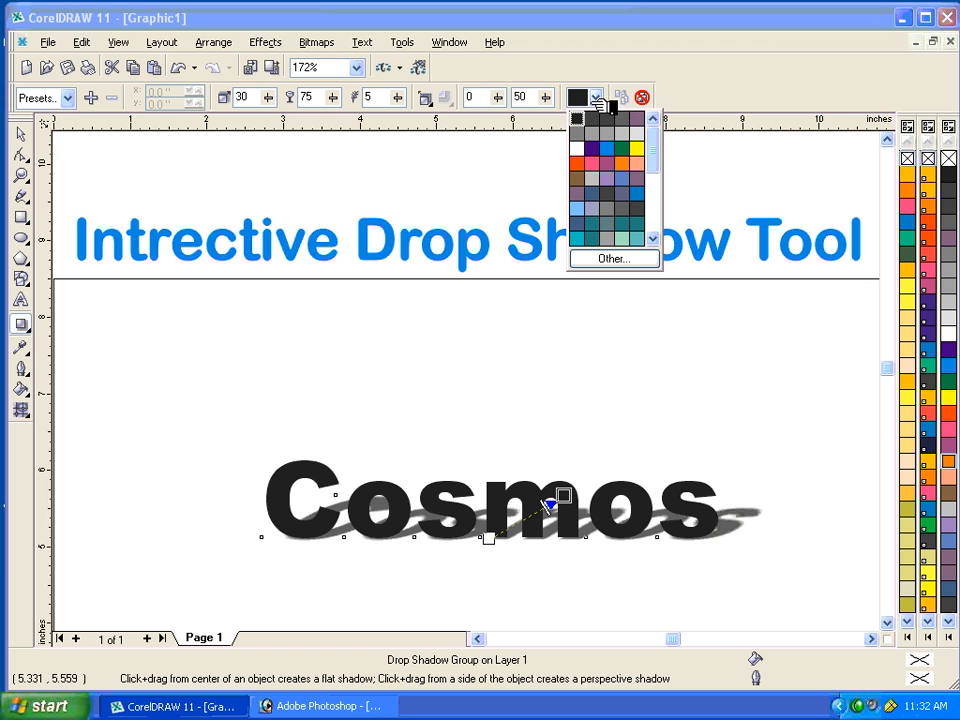
pyautogui.click(629, 163)
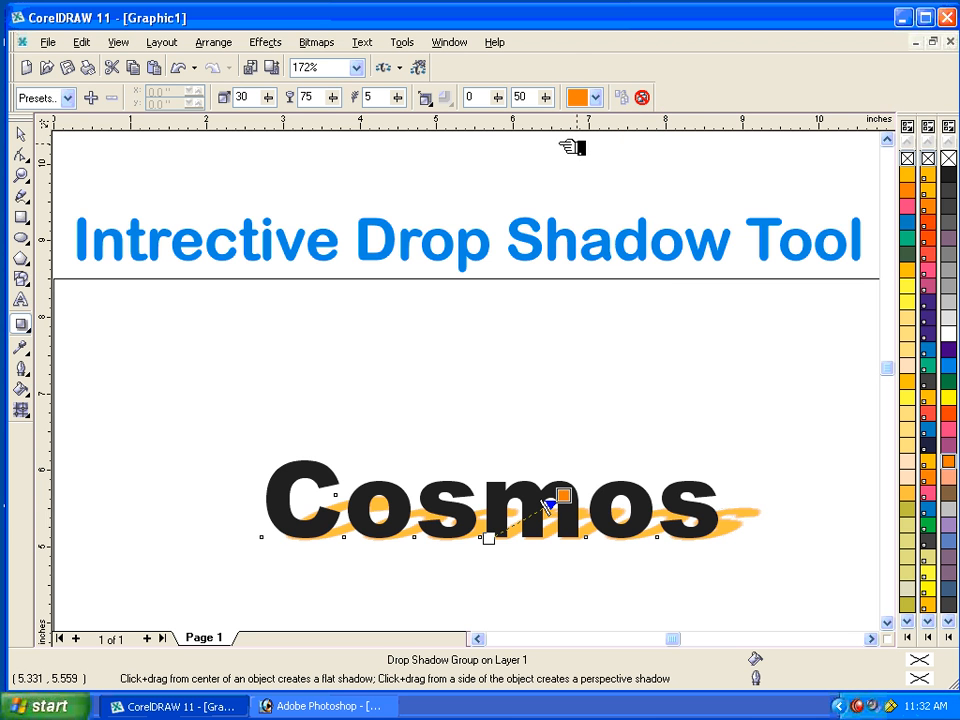
# Stretch the Cosmos perspective shadow upward to an angle of about 40 and save it as a preset named cosmos
pyautogui.click(886, 622)
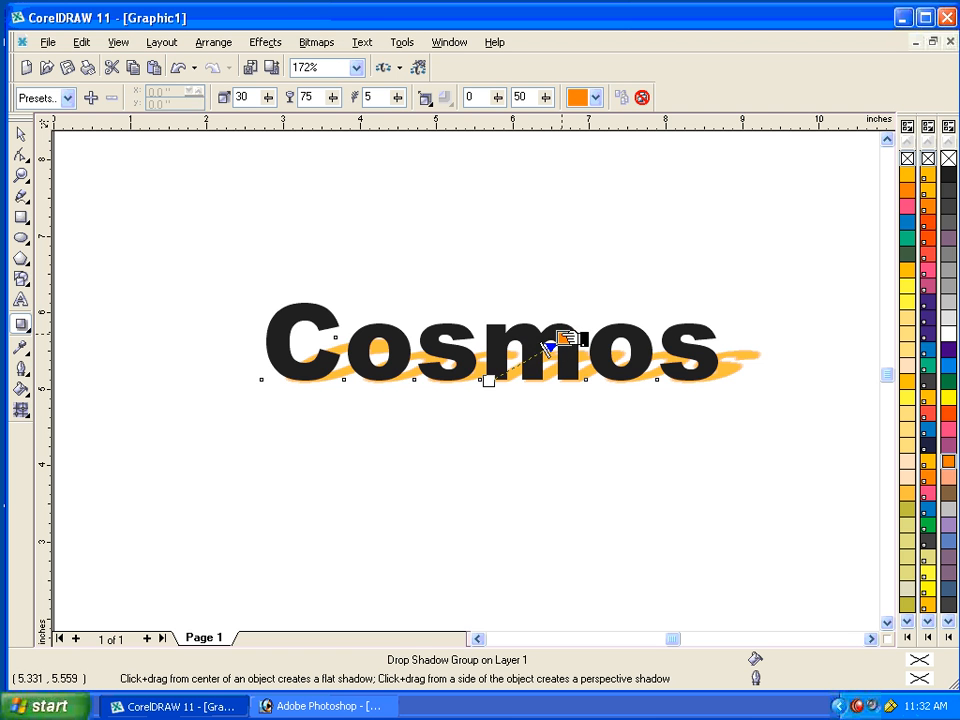
pyautogui.moveTo(566, 339)
pyautogui.mouseDown()
pyautogui.moveTo(611, 296)
pyautogui.moveTo(572, 317)
pyautogui.mouseUp()
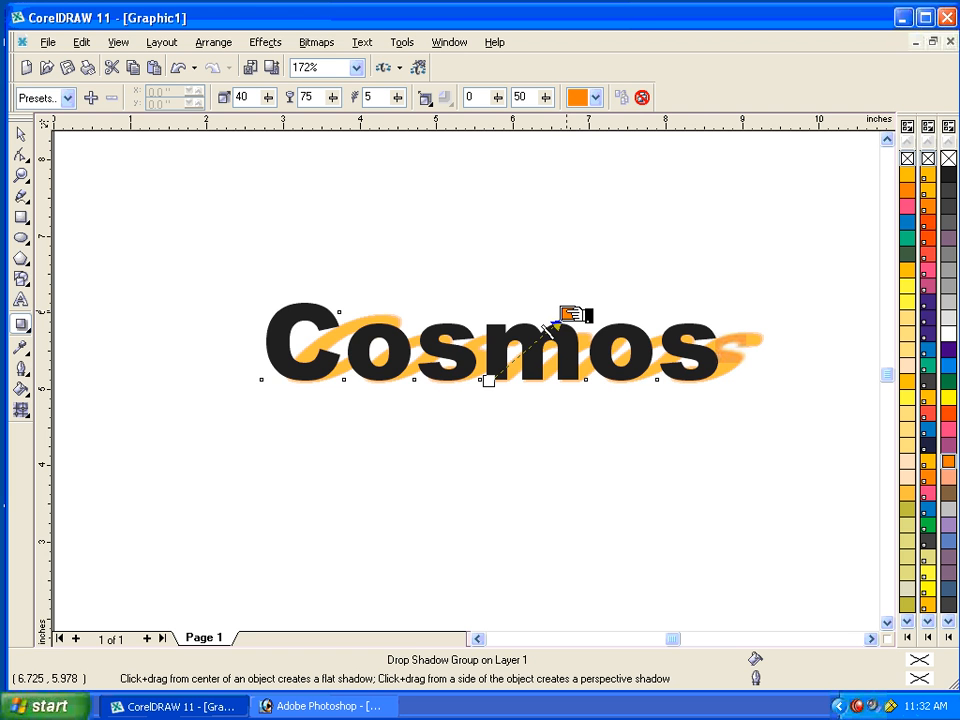
pyautogui.moveTo(572, 314); pyautogui.dragTo(583, 306)
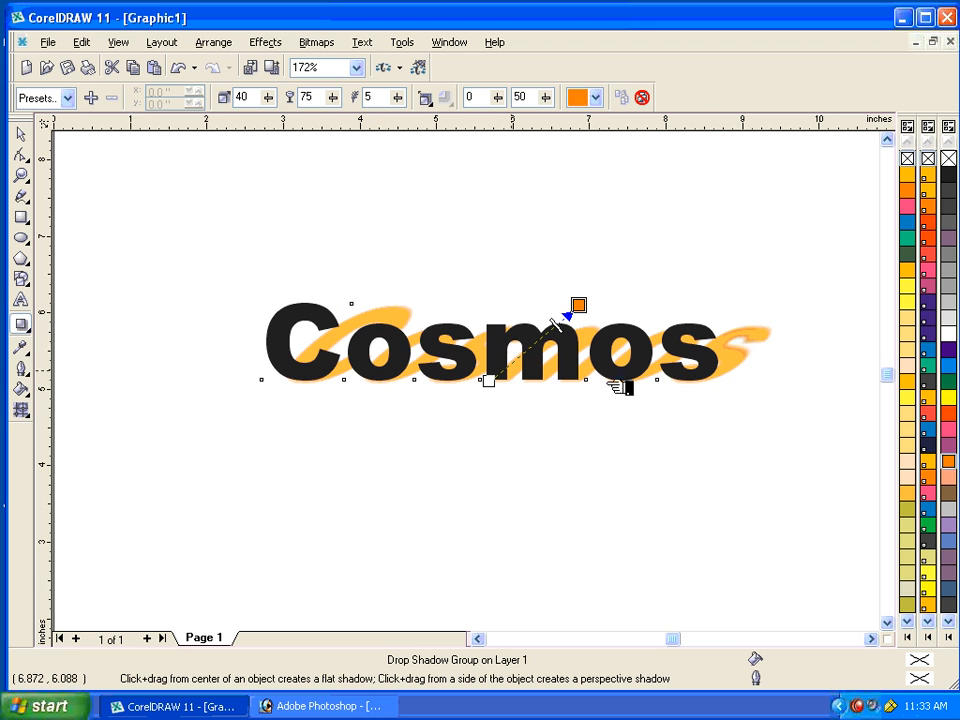
pyautogui.click(93, 98)
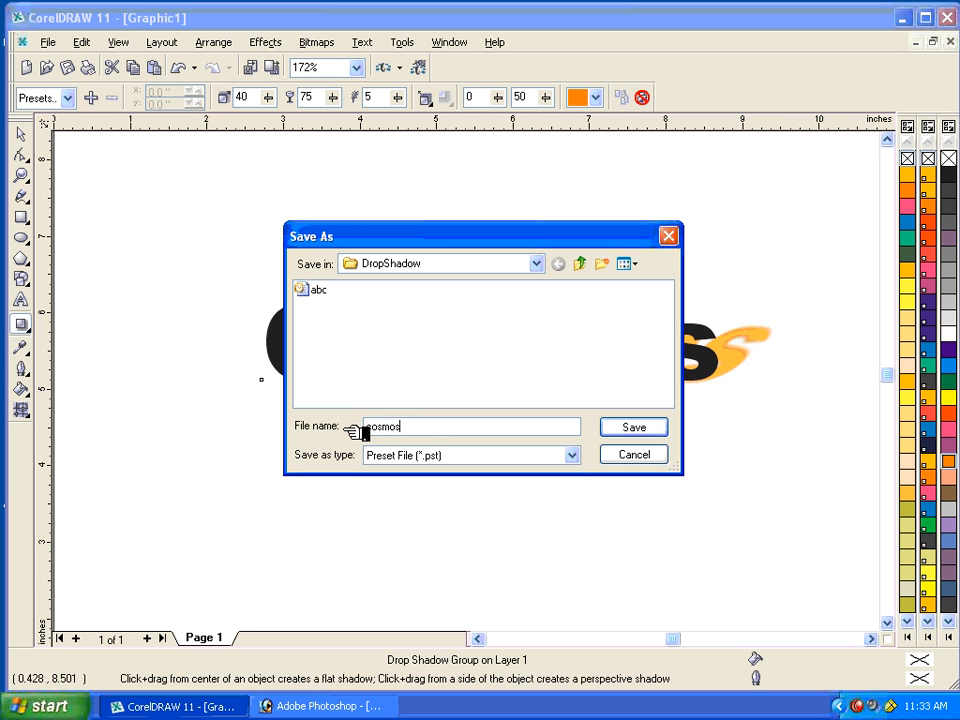
pyautogui.click(630, 428)
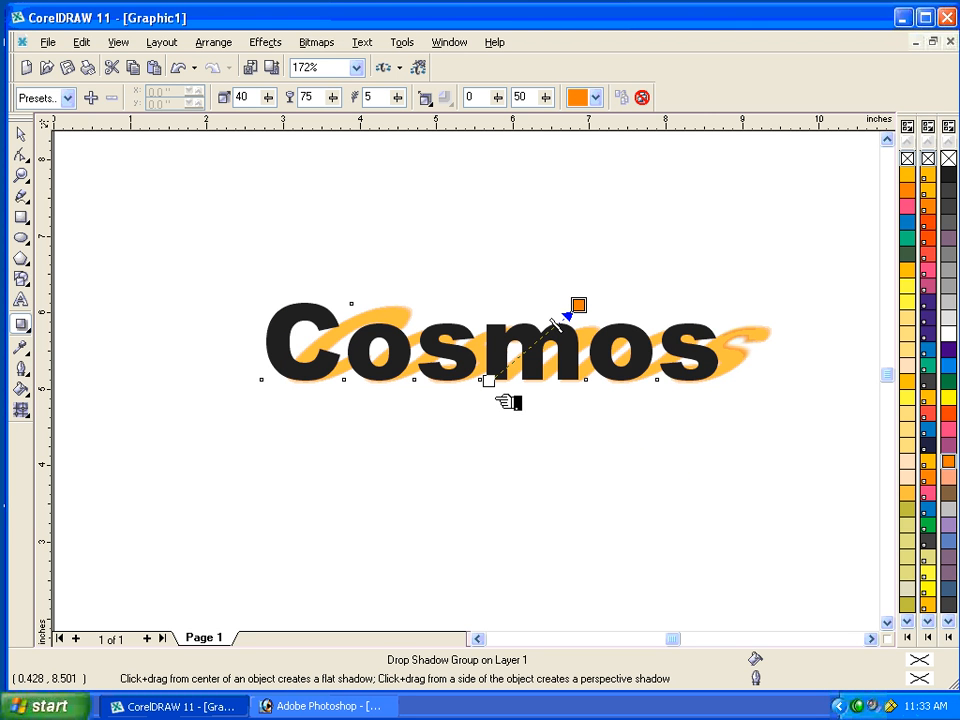
# Add the artistic text "Institute" below the Cosmos text and set its size to 100 pt
pyautogui.press('F3')
pyautogui.click(24, 300)
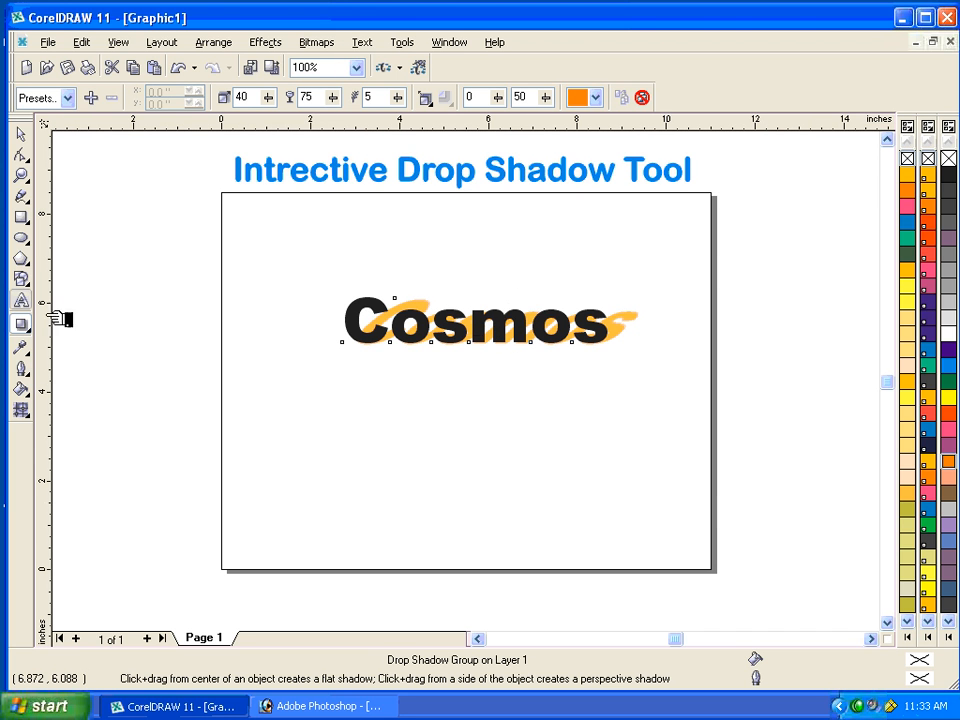
pyautogui.click(356, 433)
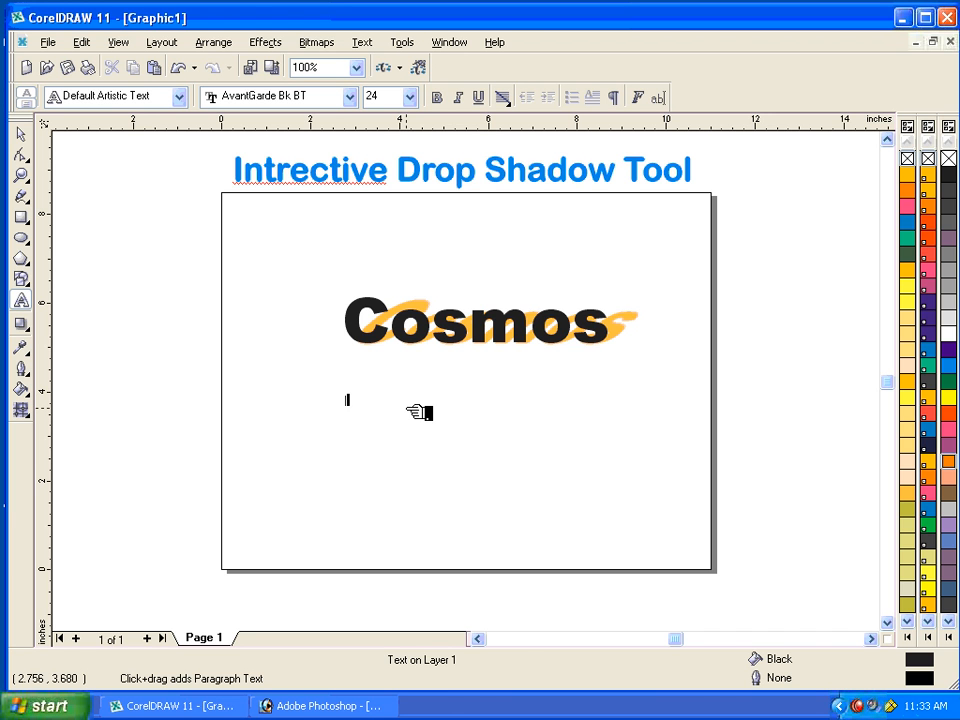
pyautogui.click(397, 402)
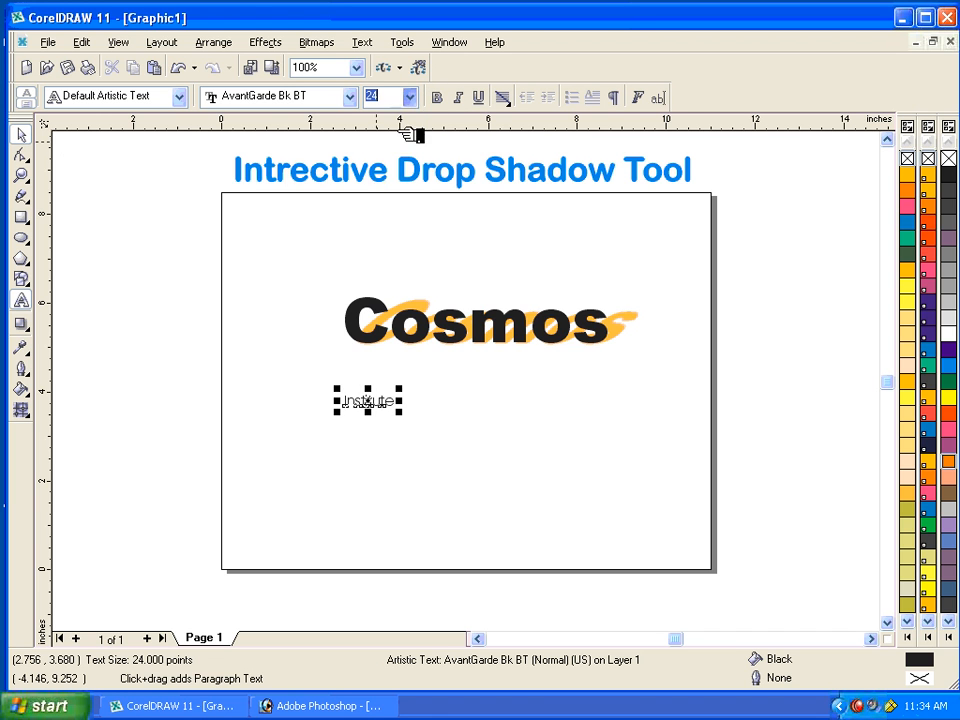
pyautogui.click(409, 96)
pyautogui.click(386, 352)
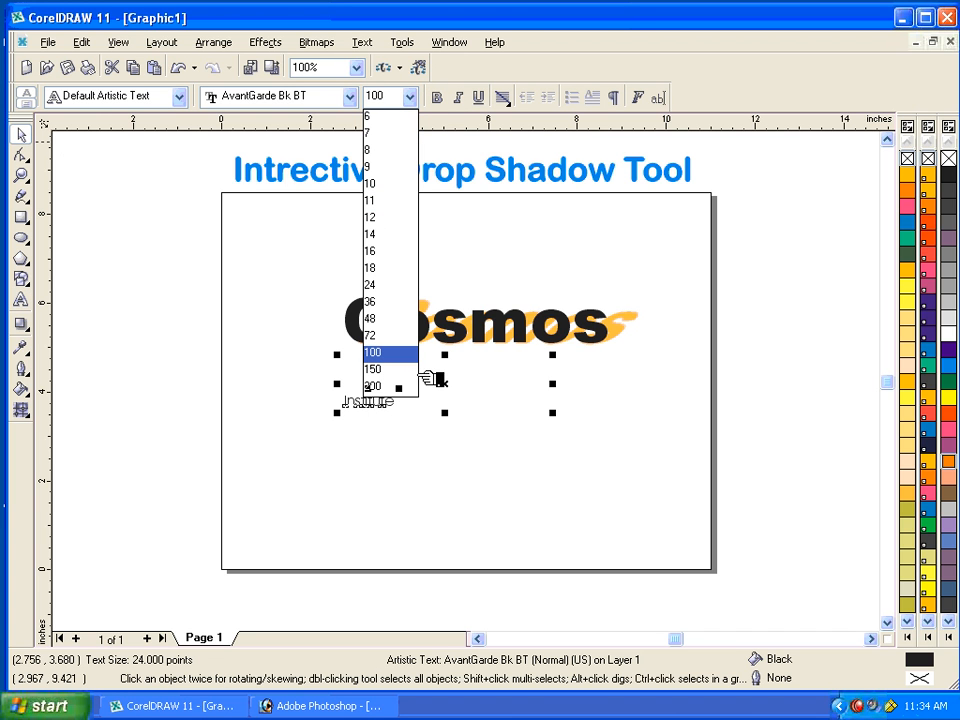
# Format the Institute text in bold Times New Roman
pyautogui.click(310, 96)
pyautogui.write('t')
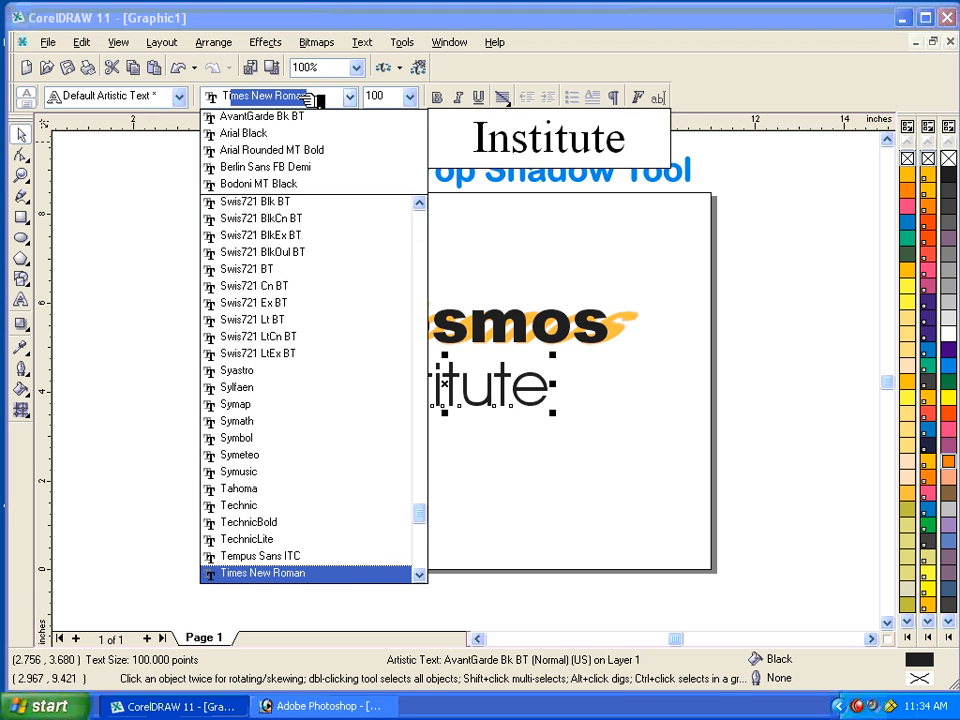
pyautogui.press('Return')
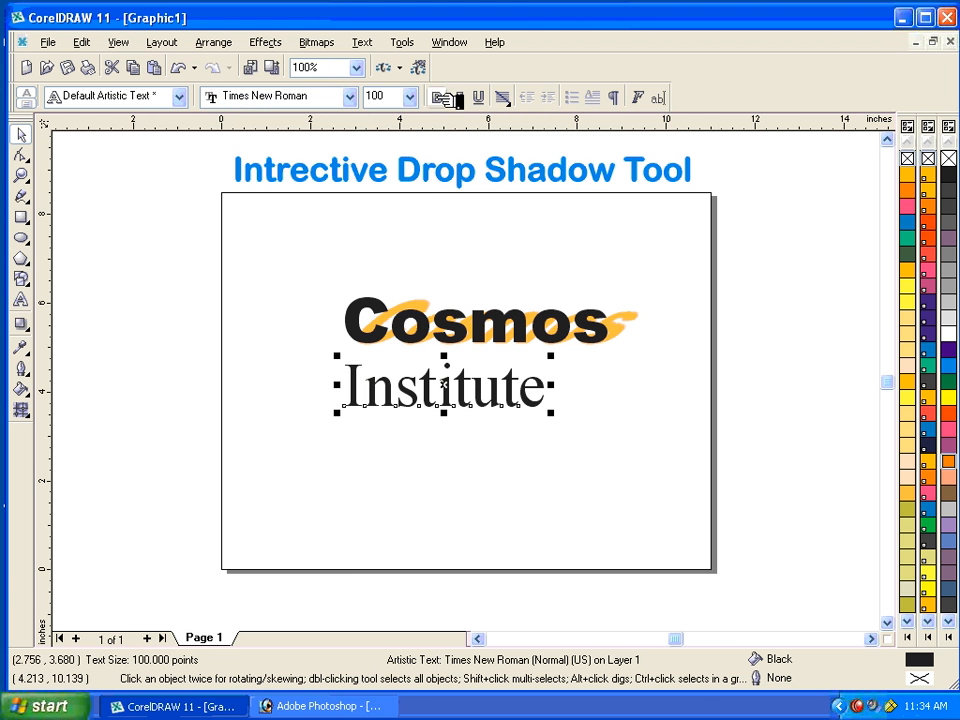
pyautogui.hotkey('ctrl', 'b')
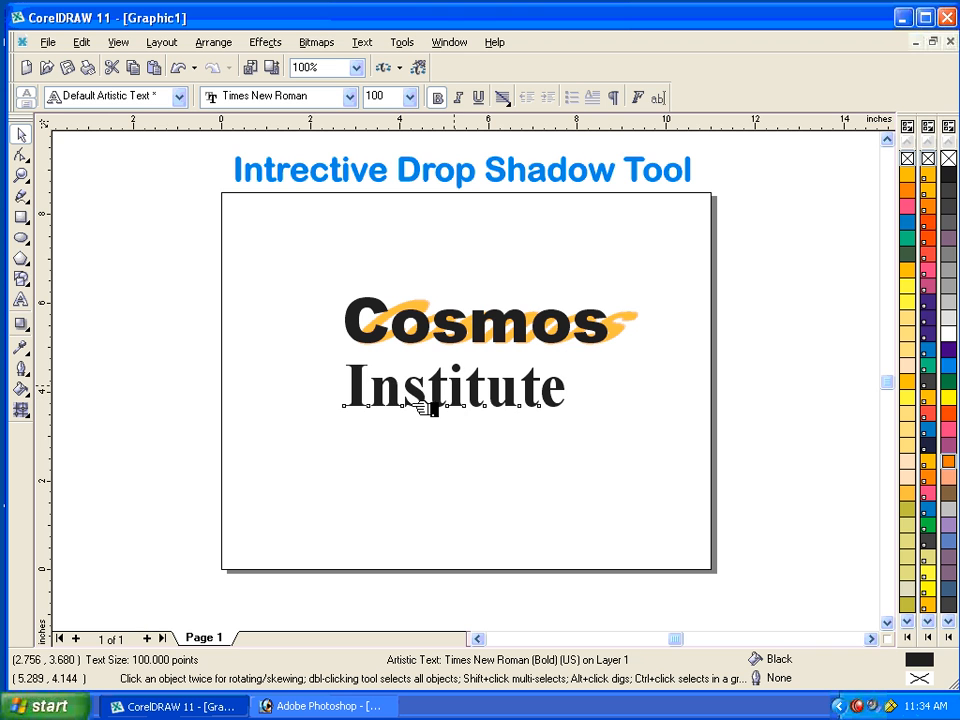